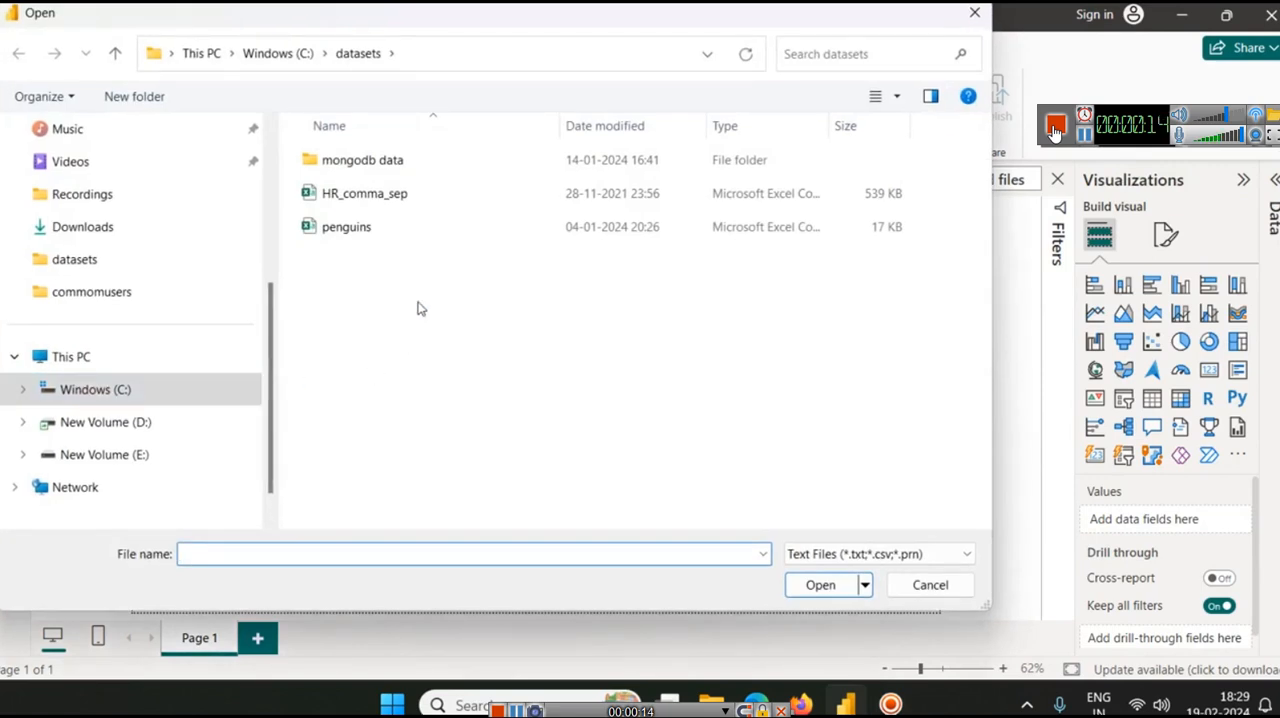
Open the population CSV file from the commomusers folder on drive C
left_click(266, 63)
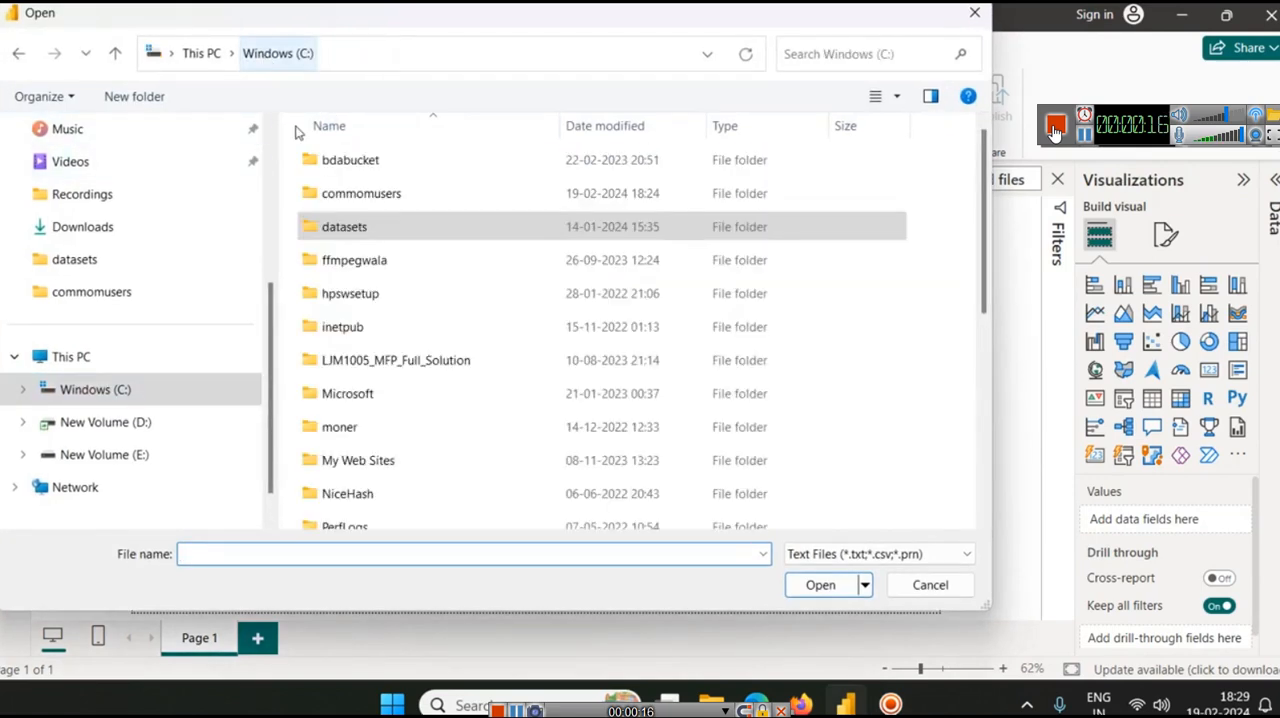
double_click(345, 193)
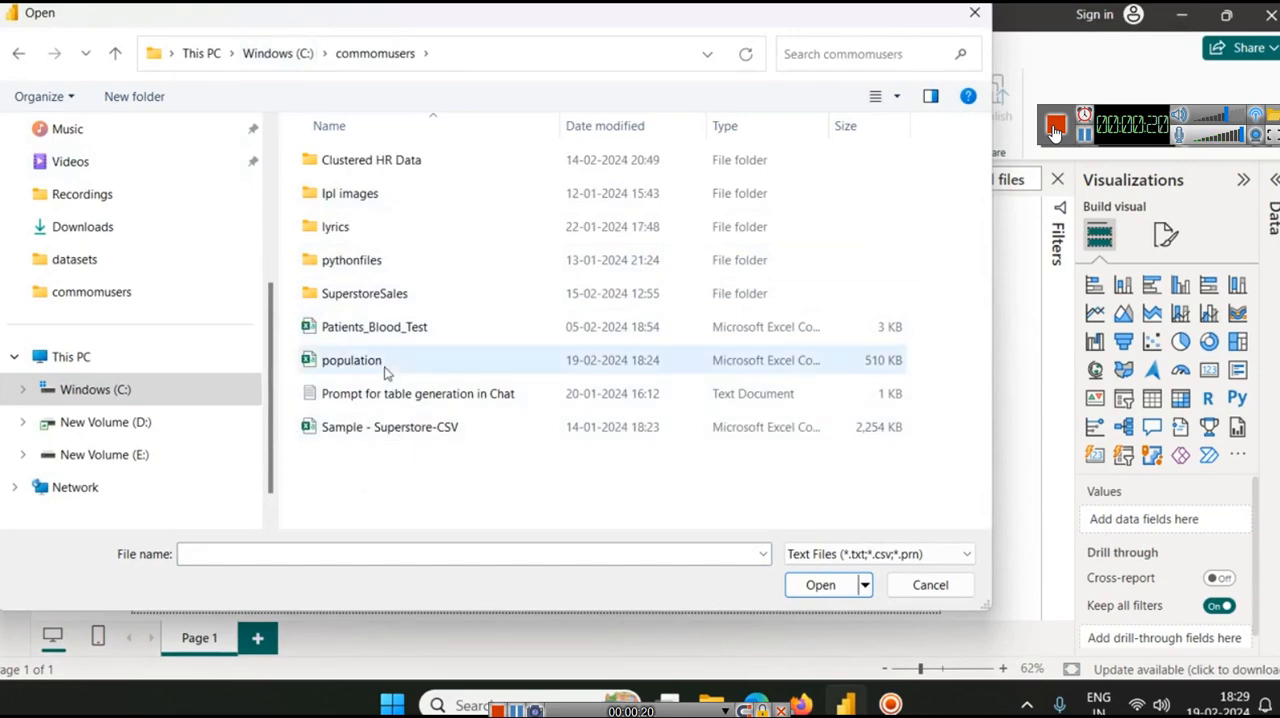
double_click(387, 370)
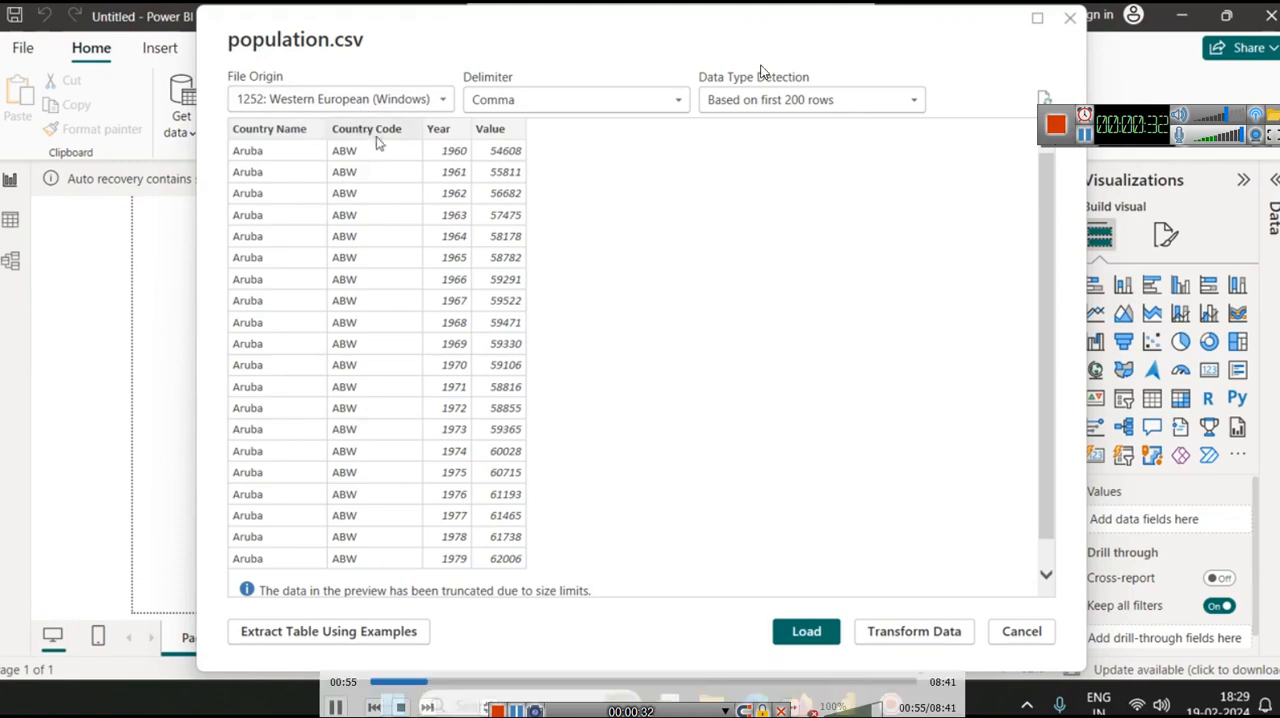
Look through the preview of the population data and load the table into the report
key("bracketright")
key("bracketright")
key("bracketright")
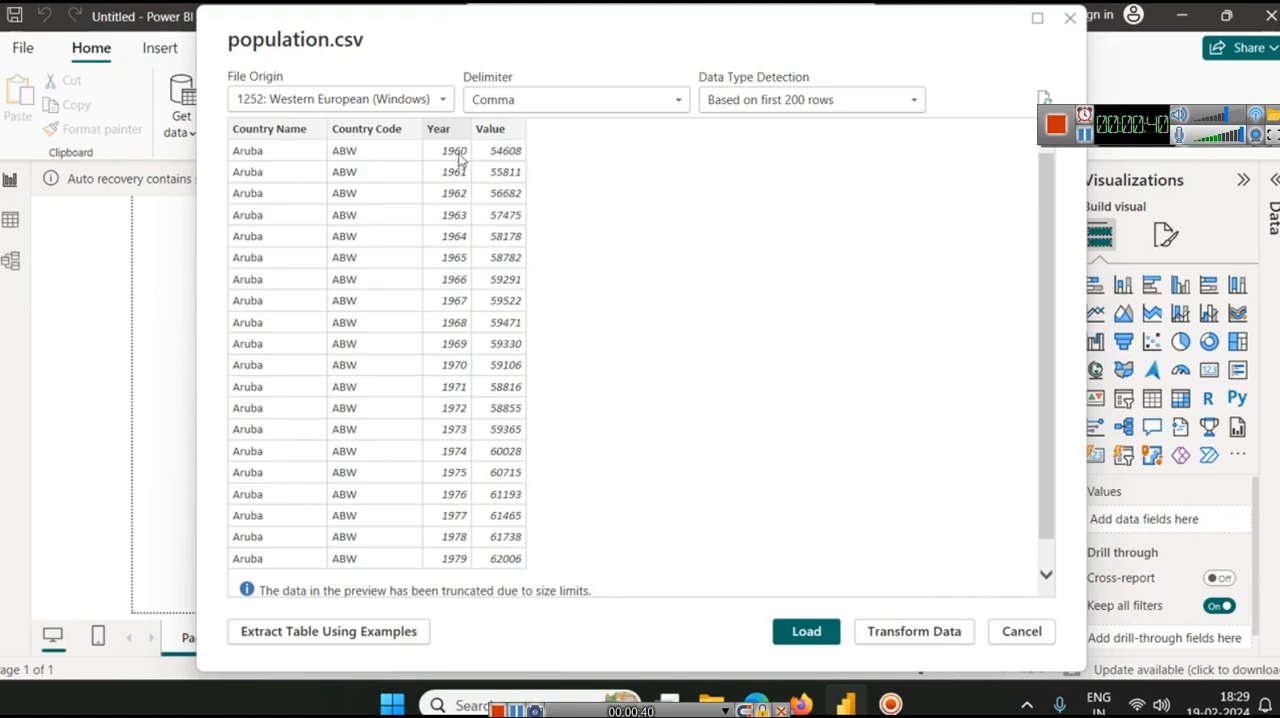
scroll(465, 259, "down", 1)
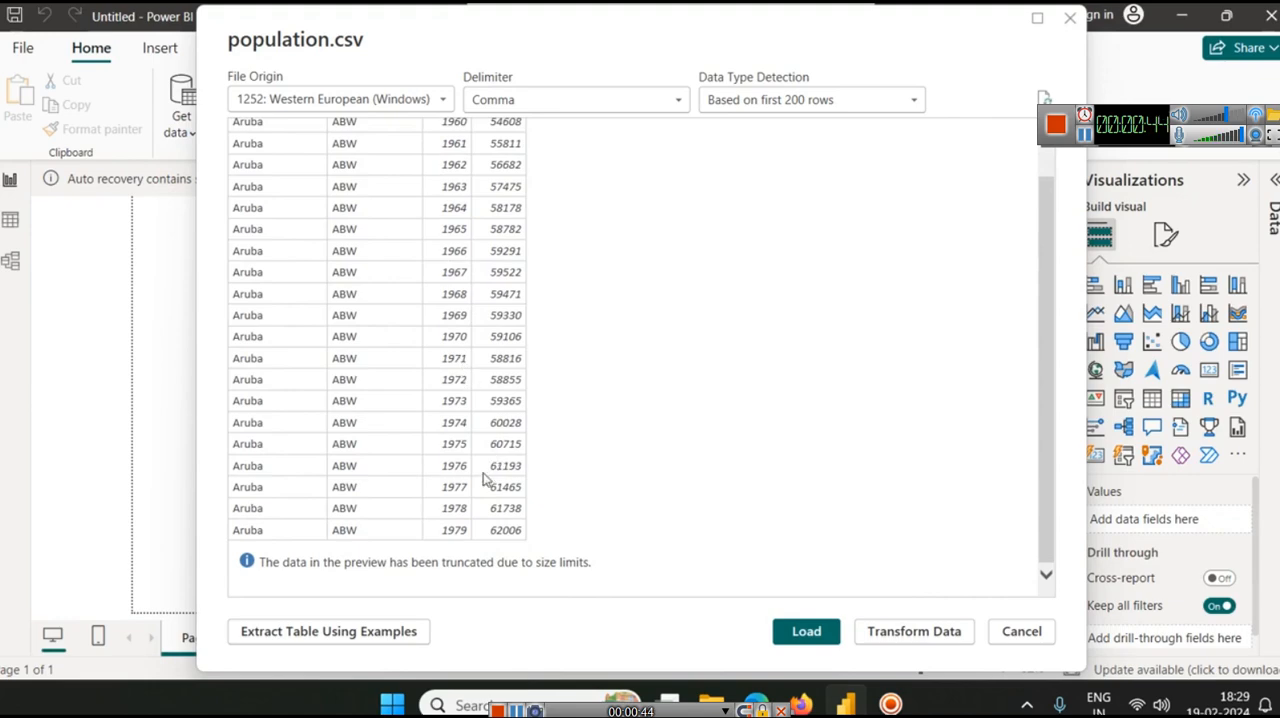
scroll(455, 345, "up", 1)
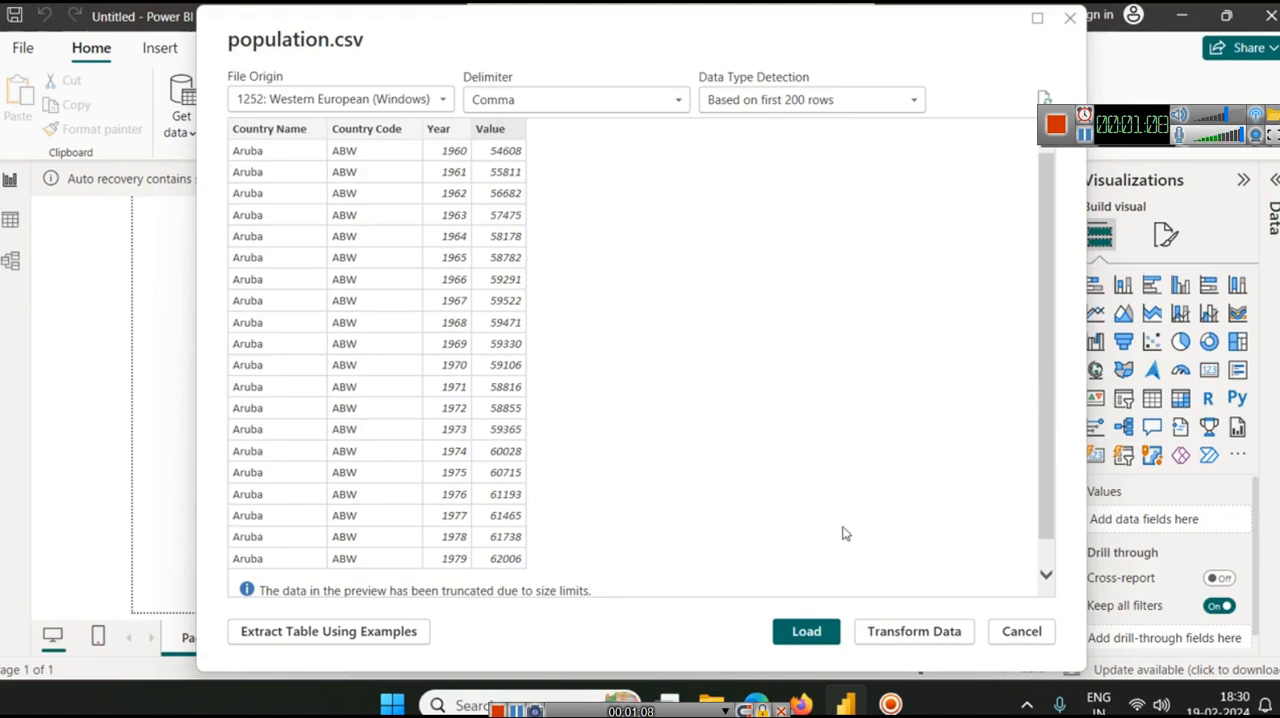
left_click(816, 636)
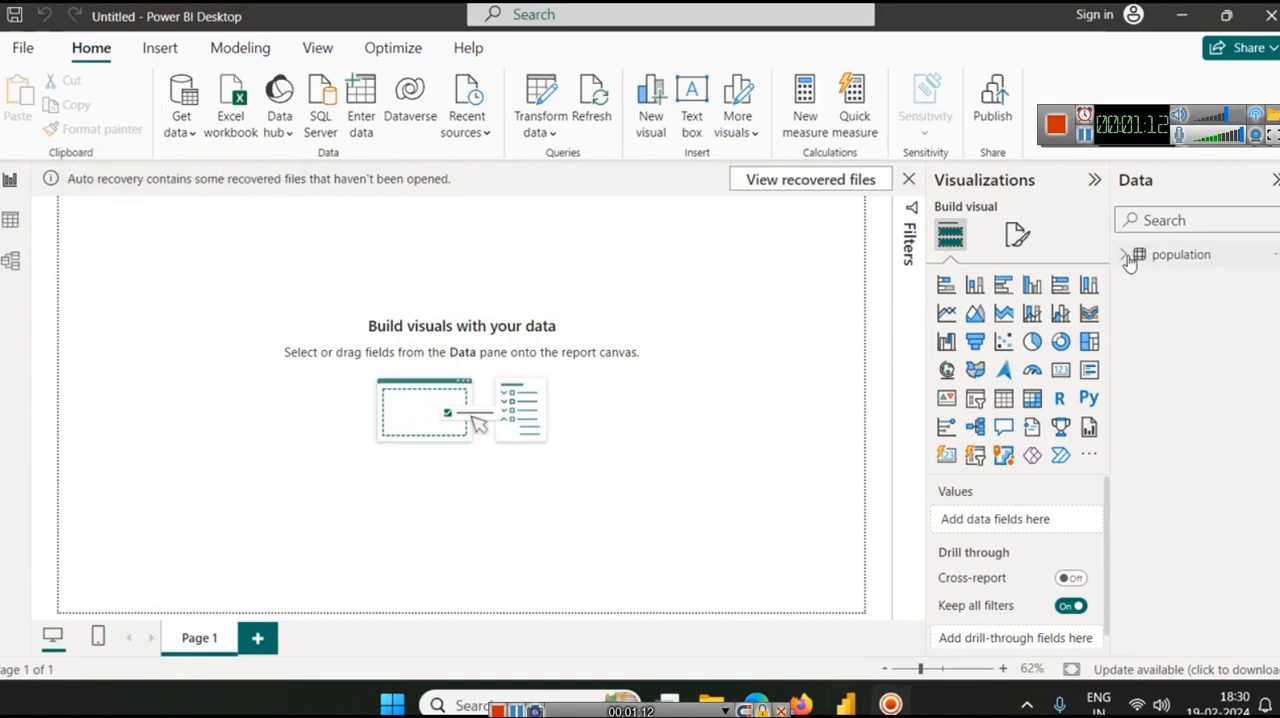
Expand the population table's fields, and add an enlarged line chart near the middle of the report page
left_click(1125, 255)
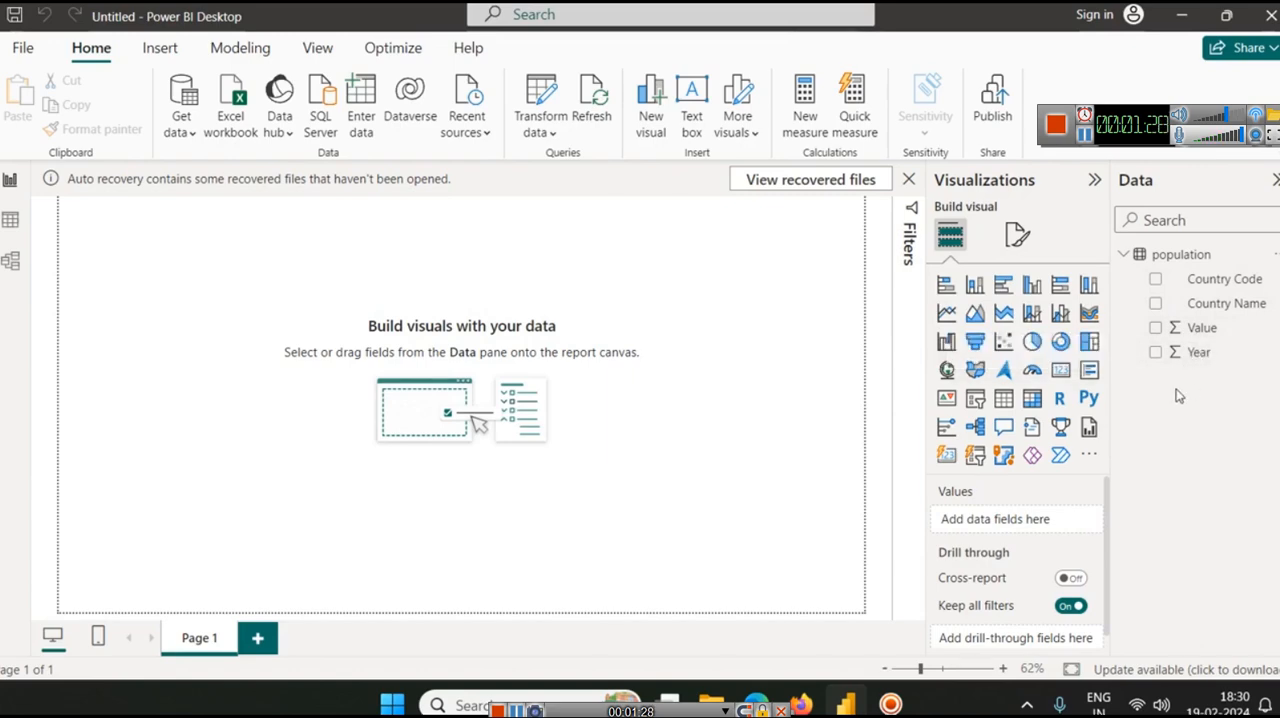
left_click(946, 313)
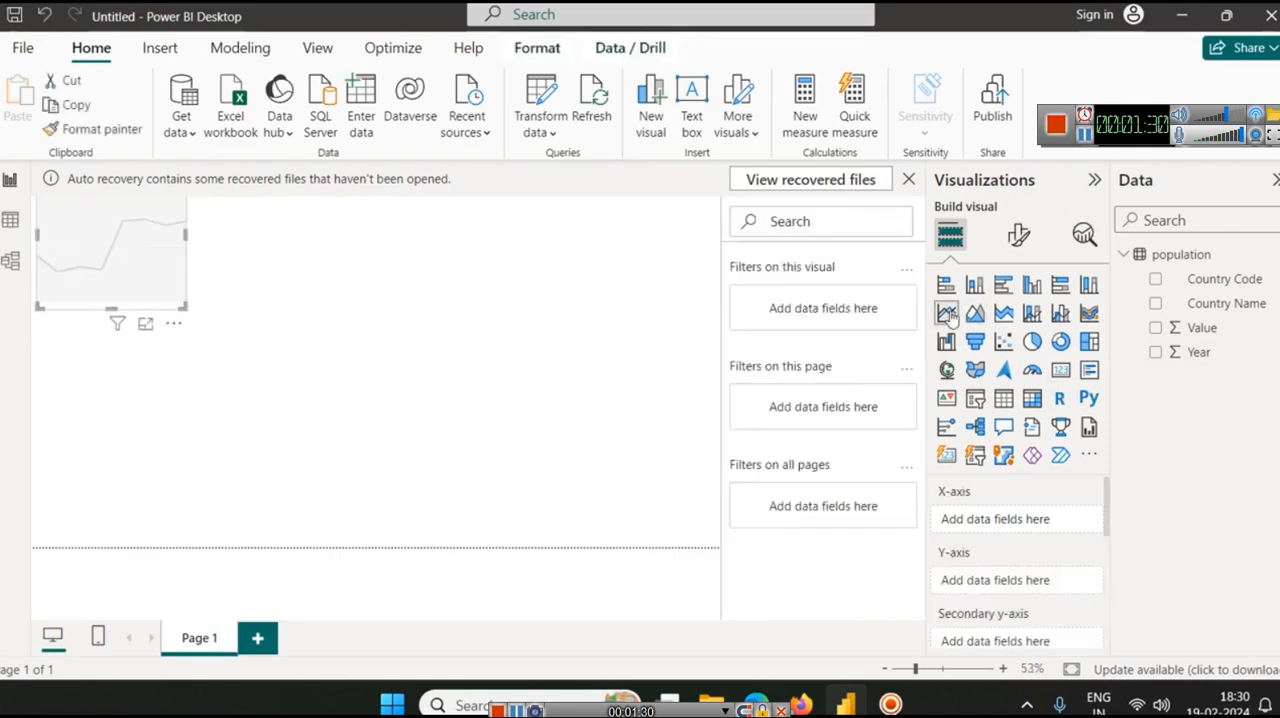
left_click_drag(185, 298, 503, 471)
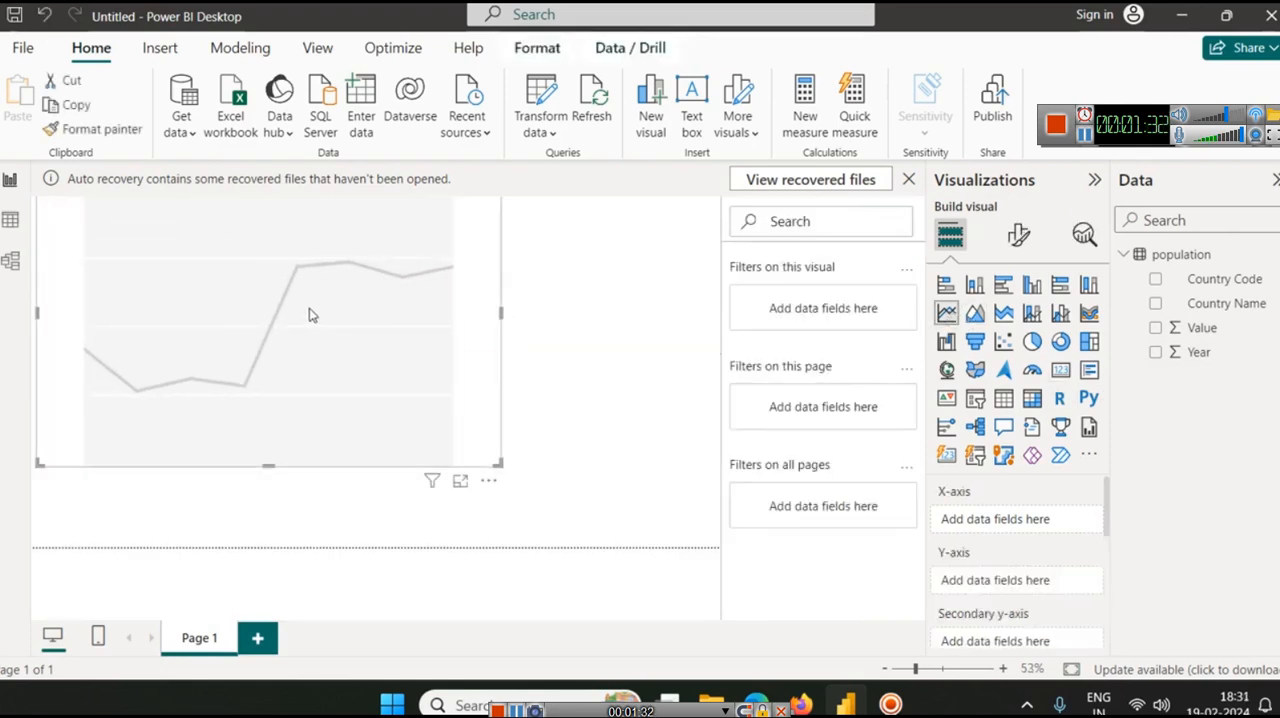
left_click_drag(309, 314, 420, 369)
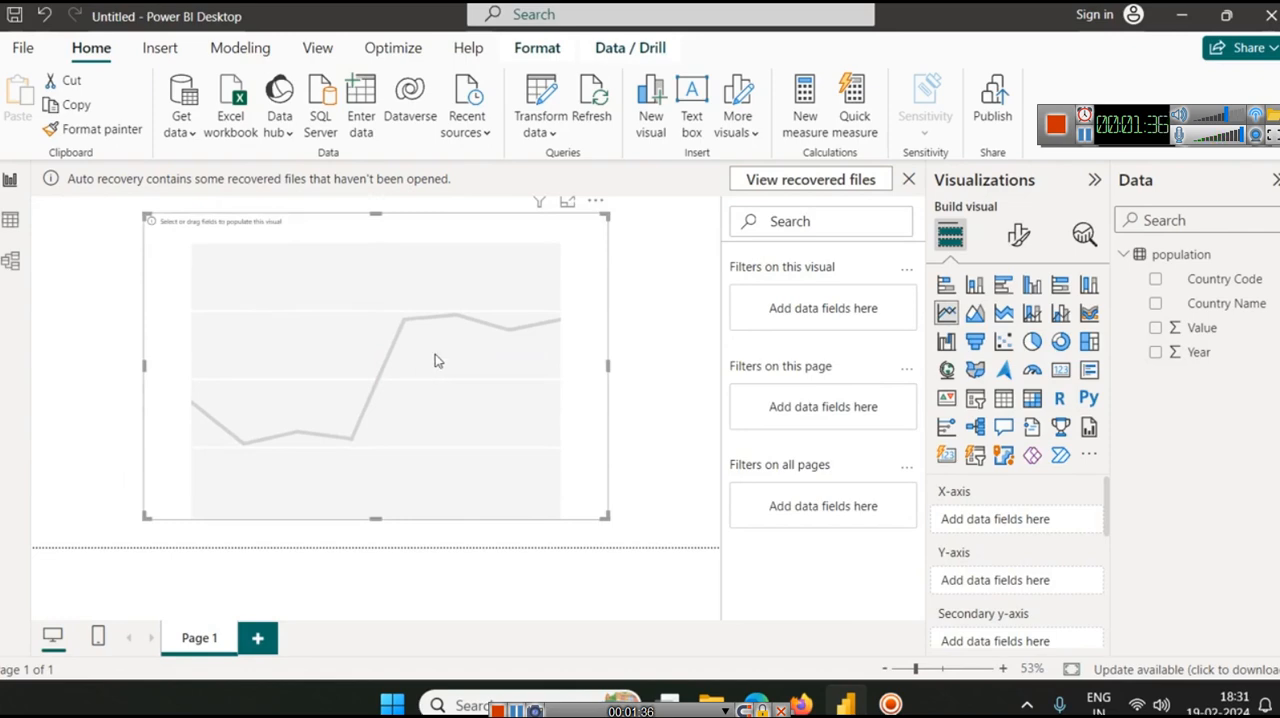
Plot the sum of Value against Year in the line chart, with Year on the X-axis and Value on the Y-axis
left_click_drag(1196, 354, 995, 519)
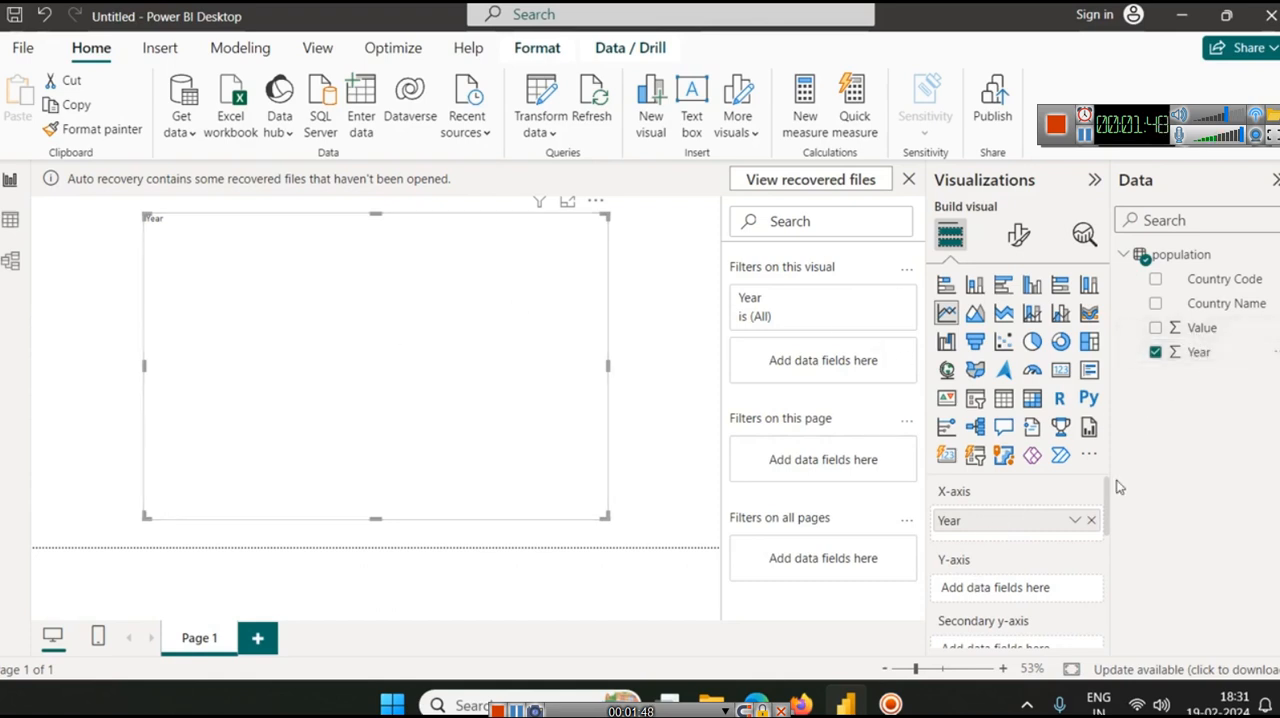
left_click_drag(1203, 330, 1015, 592)
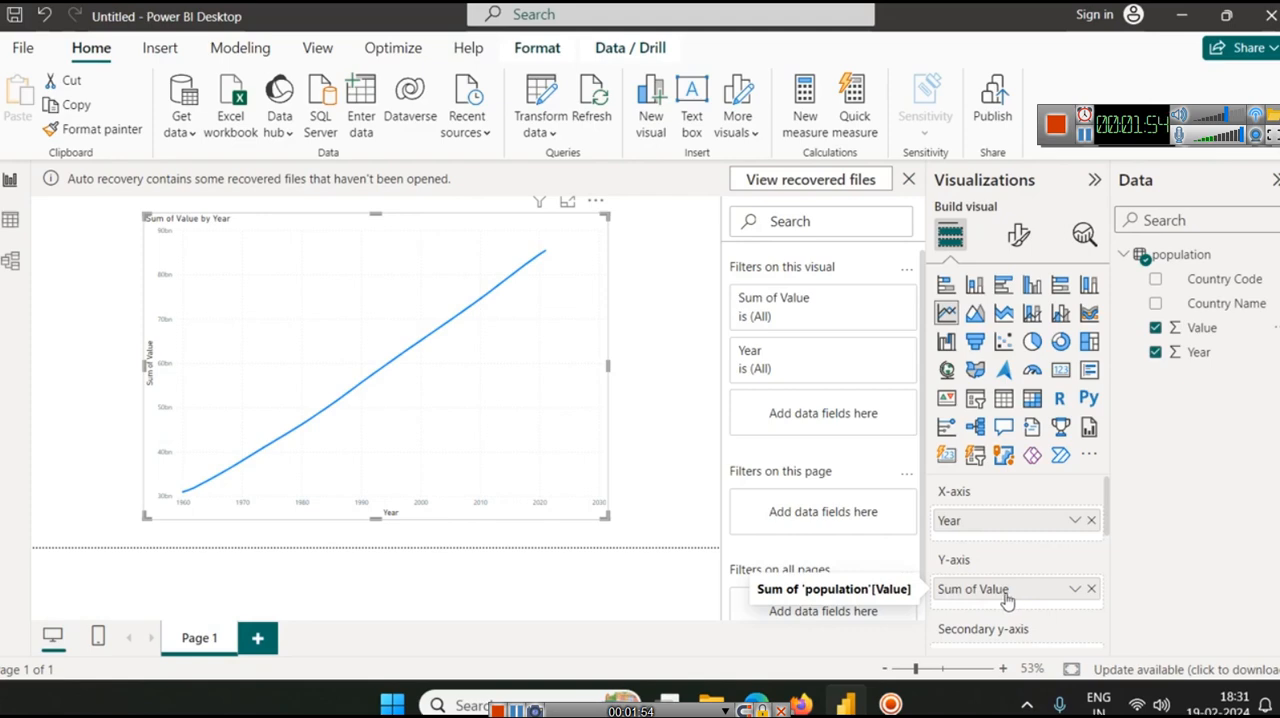
Check the rows of the population table, and split the line chart by country with Country Name as the legend
left_click(10, 219)
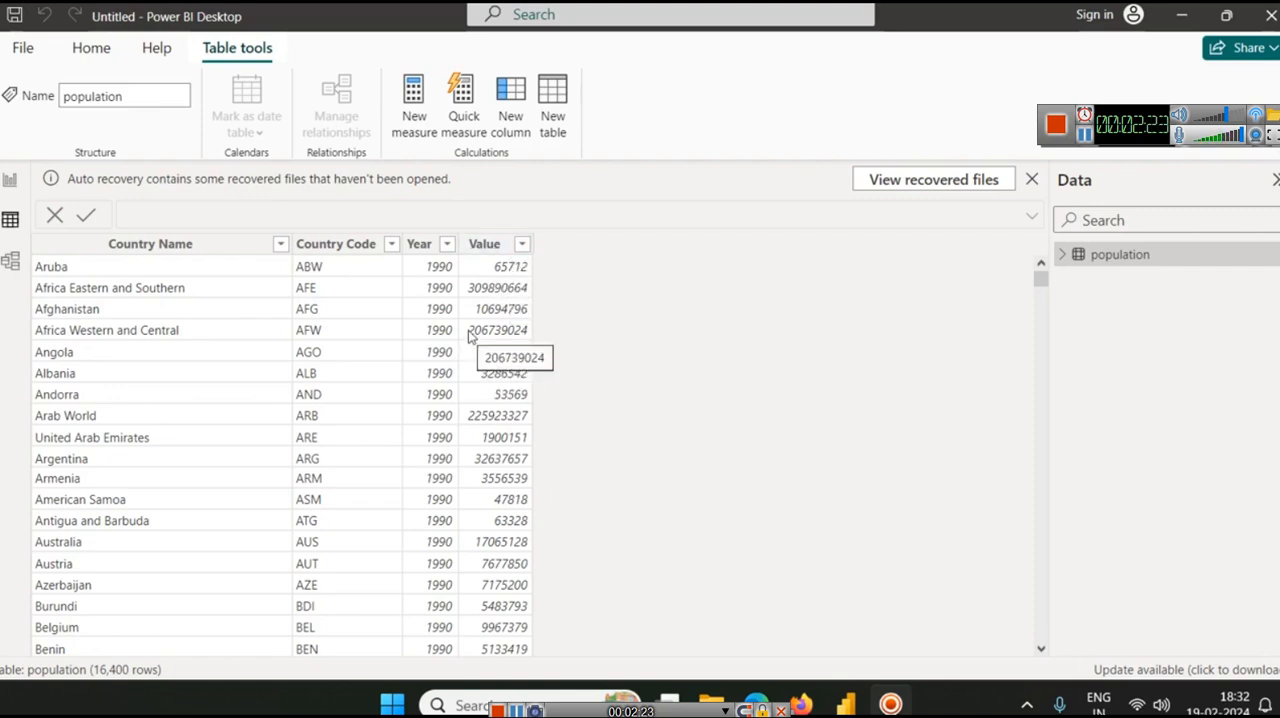
left_click(12, 182)
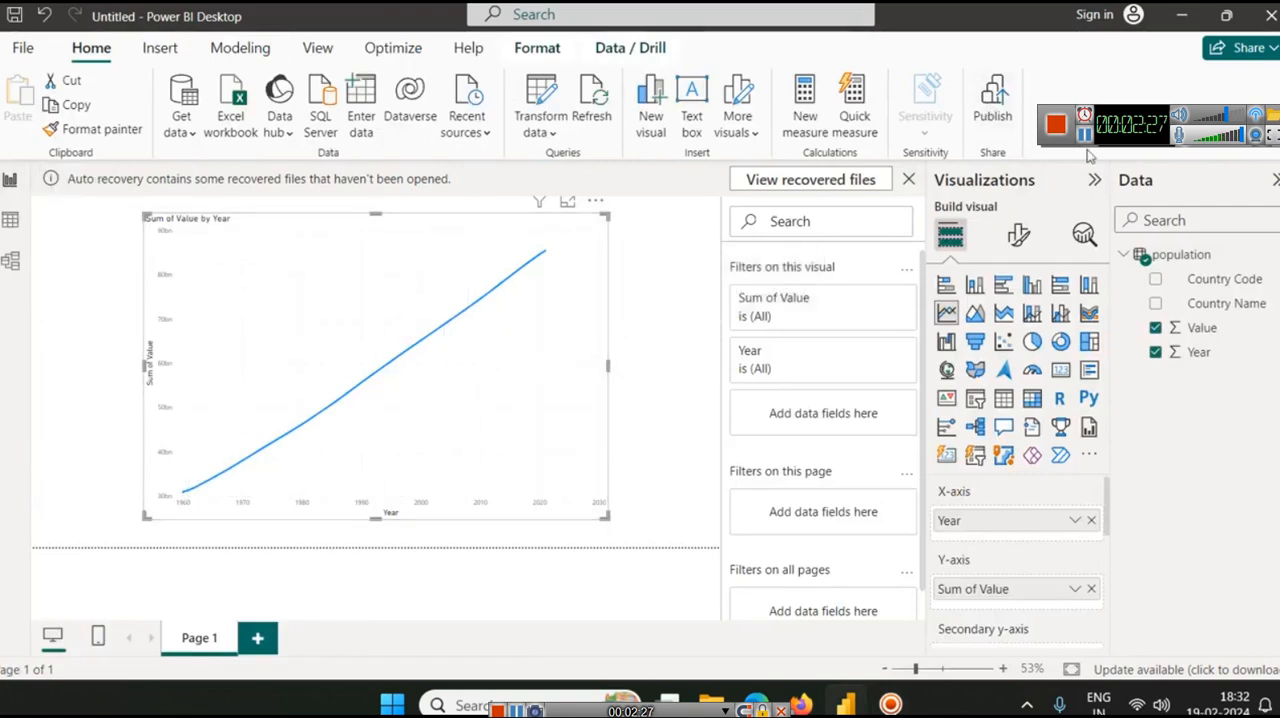
scroll(1043, 534, "down", 3)
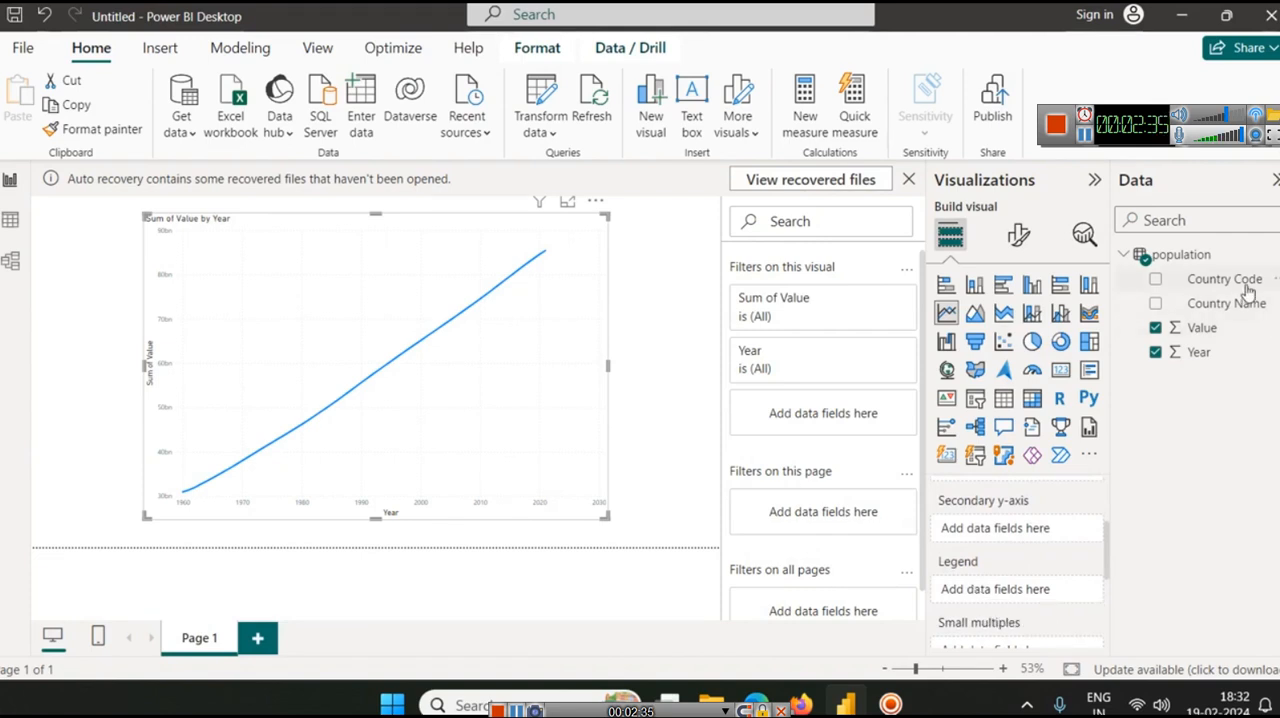
left_click_drag(1228, 303, 1030, 587)
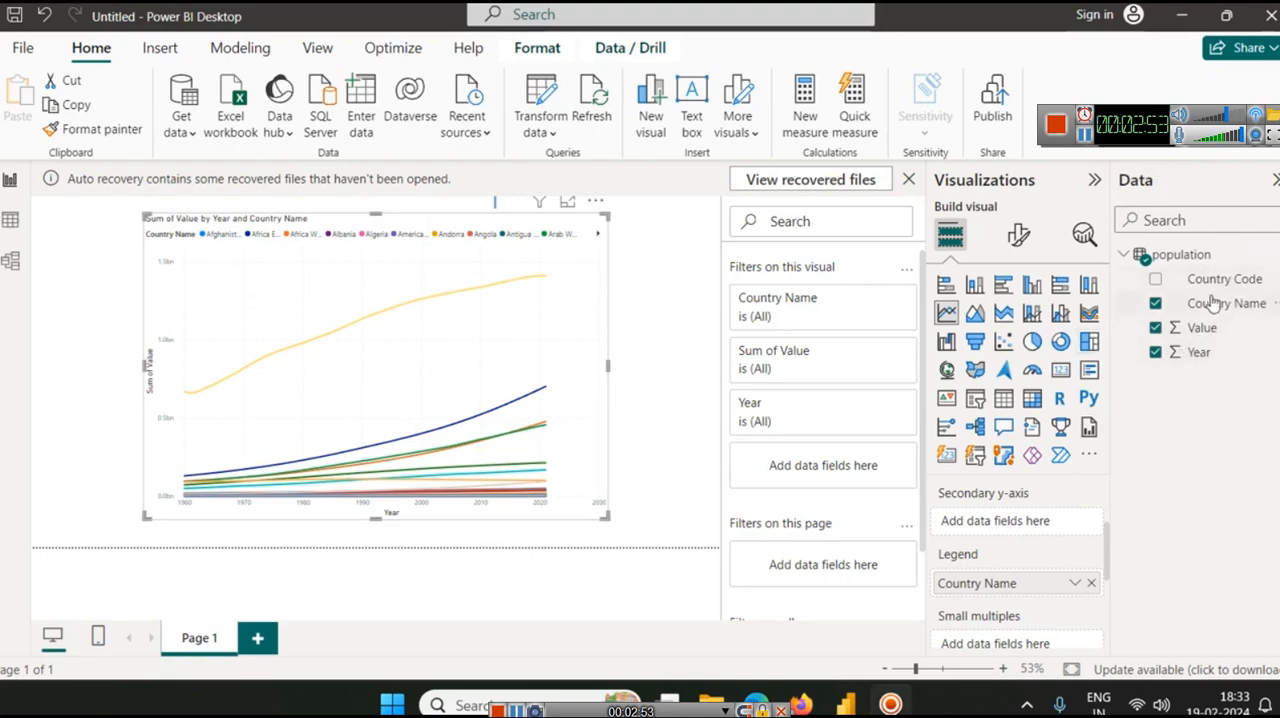
Add a Country Name filter to the line chart and limit it to China
left_click_drag(1222, 303, 820, 318)
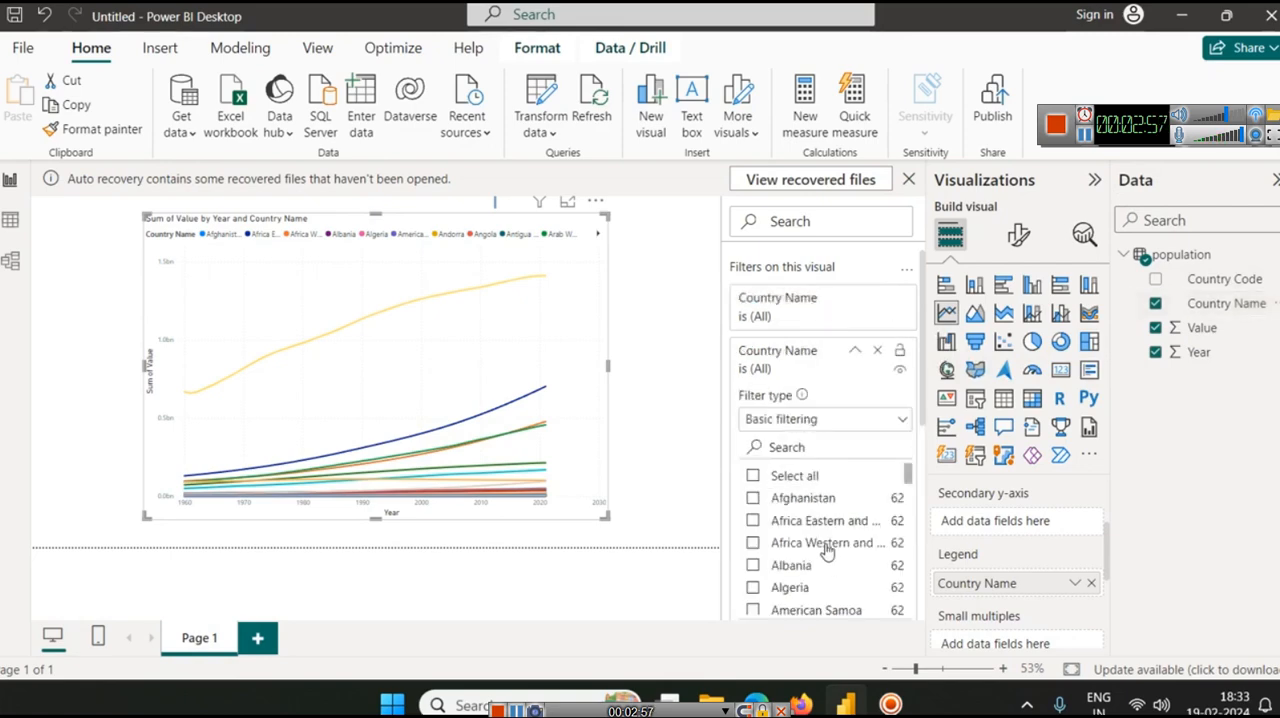
scroll(815, 545, "down", 1)
scroll(815, 540, "up", 1)
left_click(791, 448)
type("china")
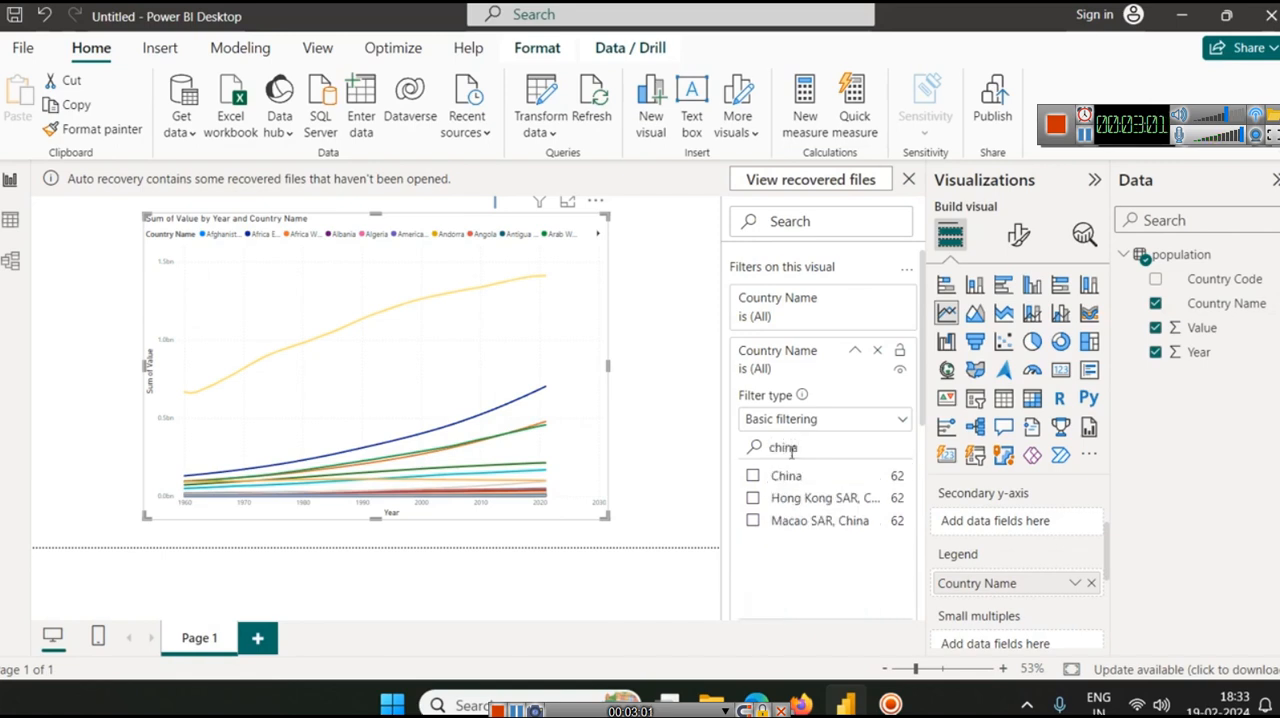
left_click(752, 476)
Include India in the line chart's Country Name filter
double_click(804, 448)
key("BackSpace")
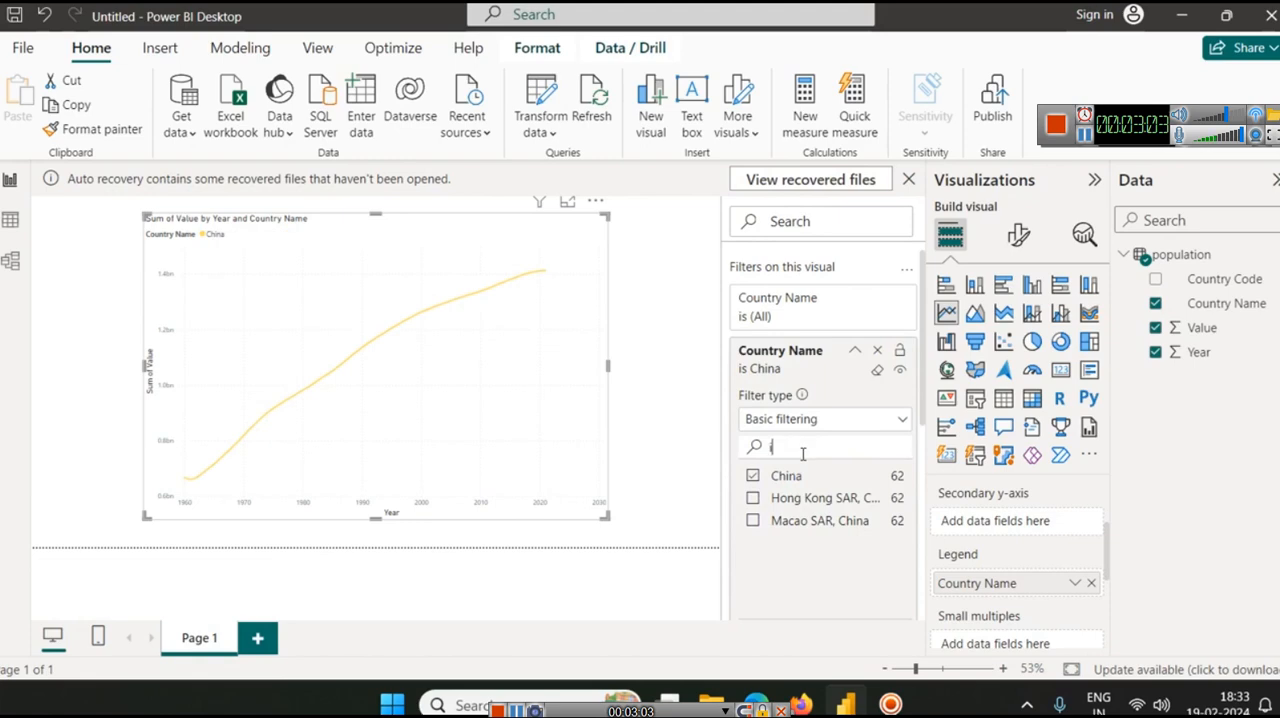
type("indi")
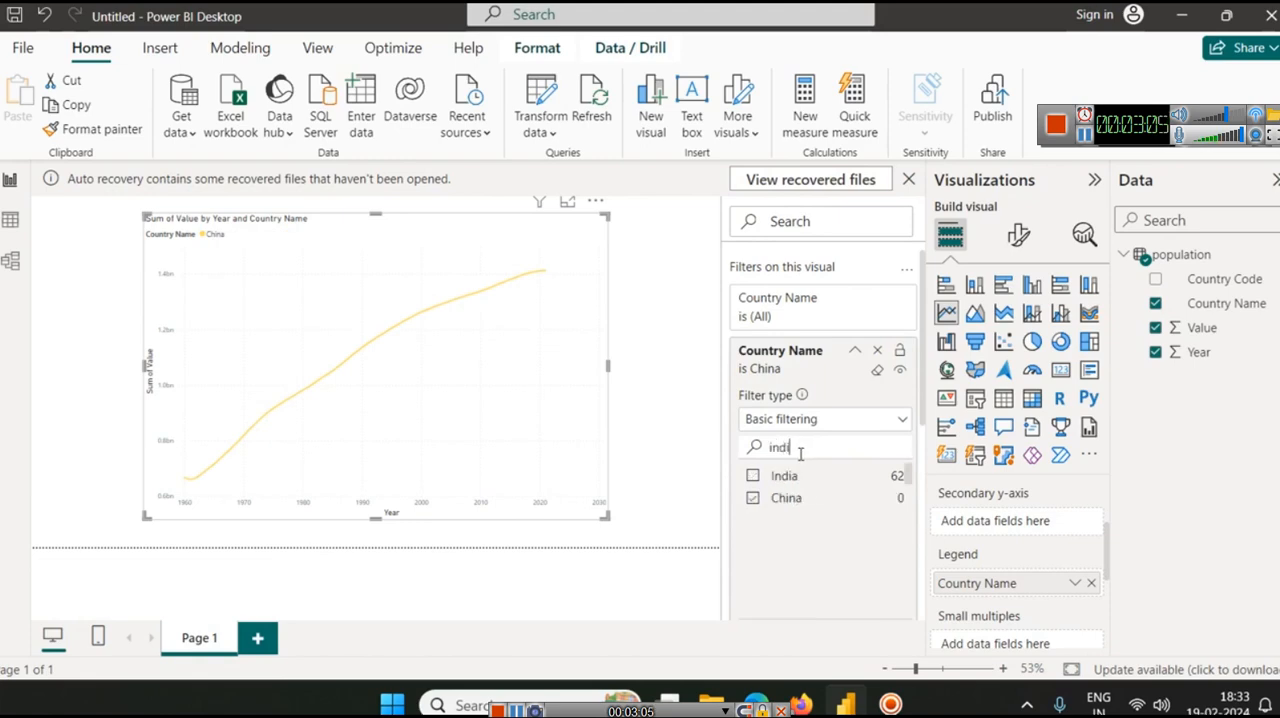
left_click(752, 476)
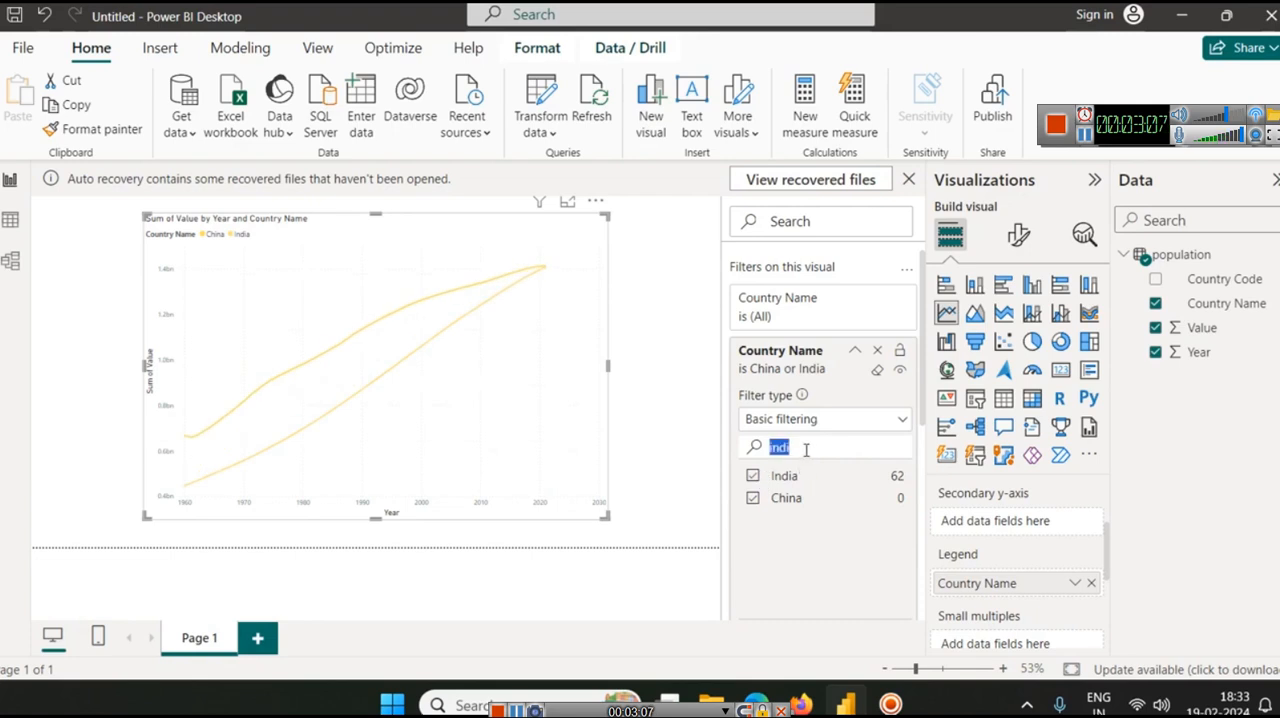
Try including Canada in the Country Name filter for comparison, and take it out again
type("cana")
left_click(753, 477)
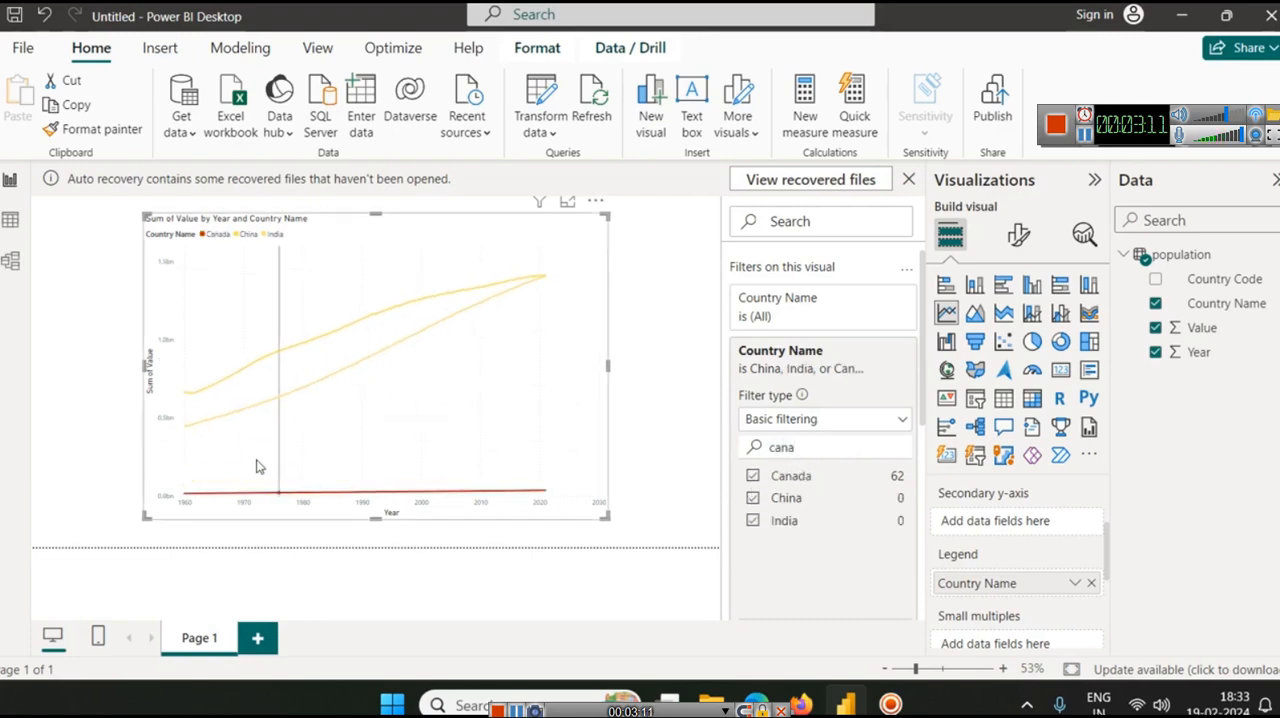
mouse_move(220, 421)
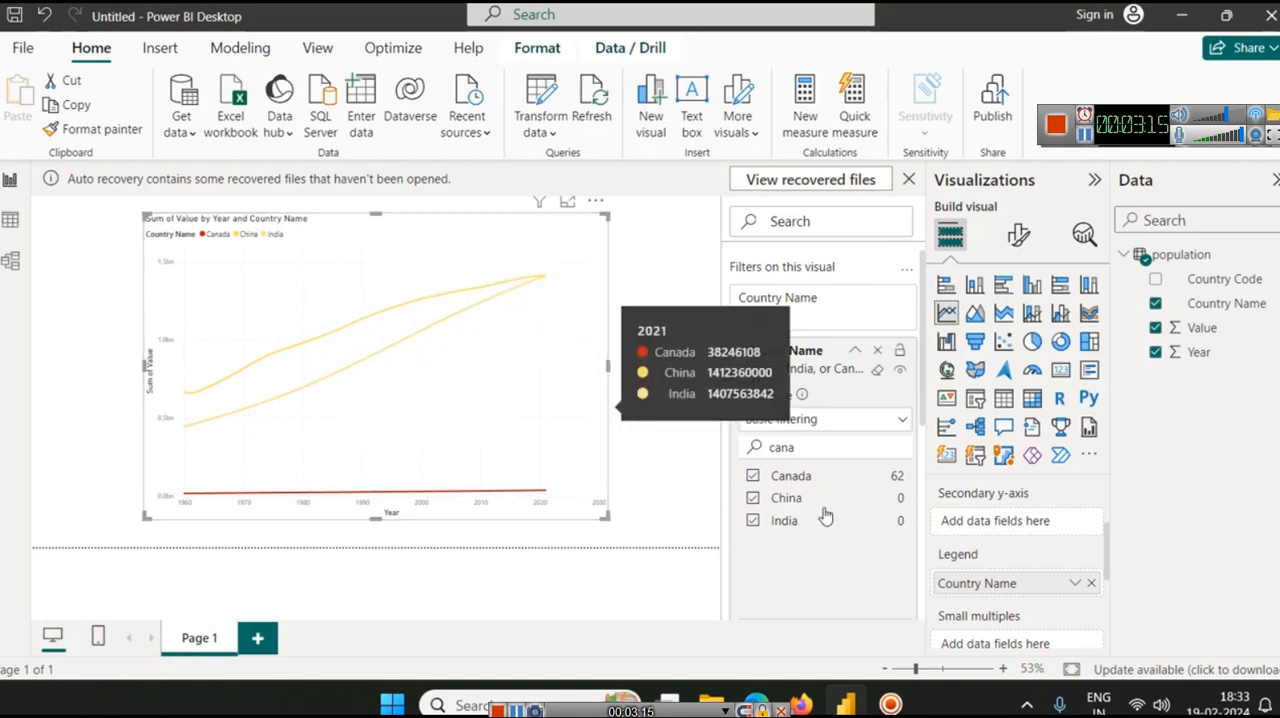
left_click(752, 476)
Find the United States in the Country Name filter and include it in the line chart
double_click(769, 447)
type("usa")
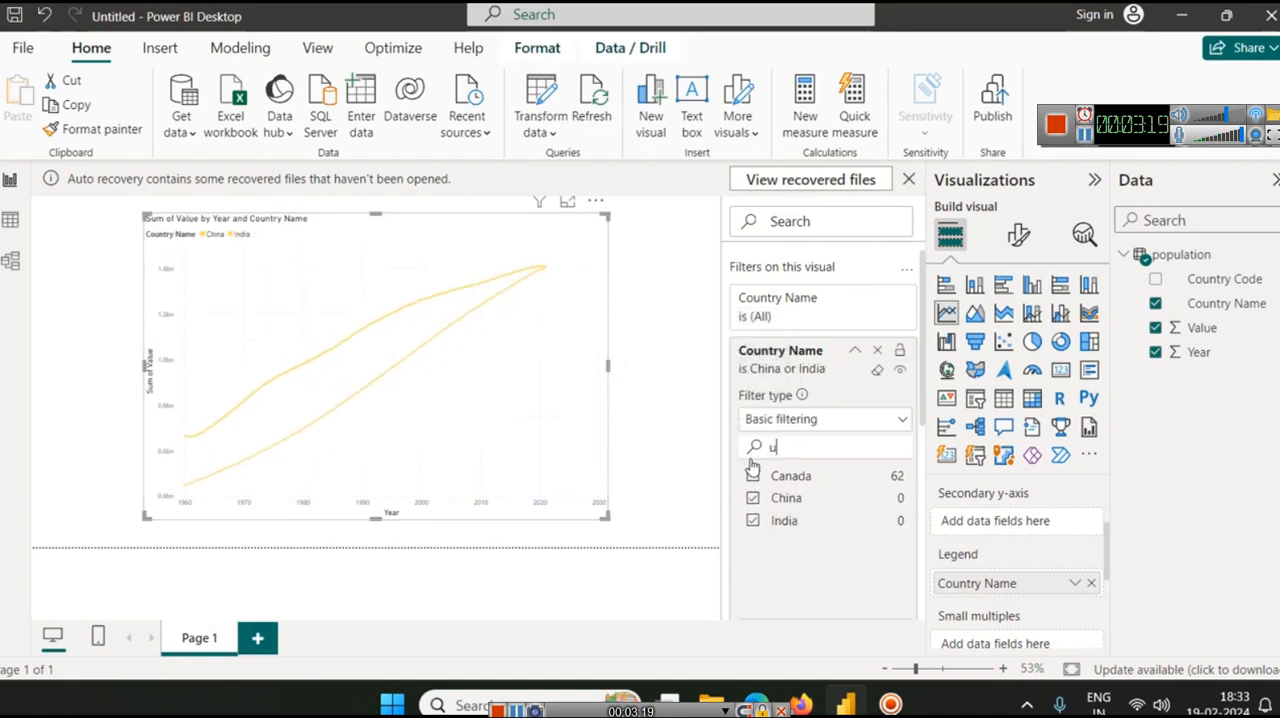
key("BackSpace")
key("BackSpace")
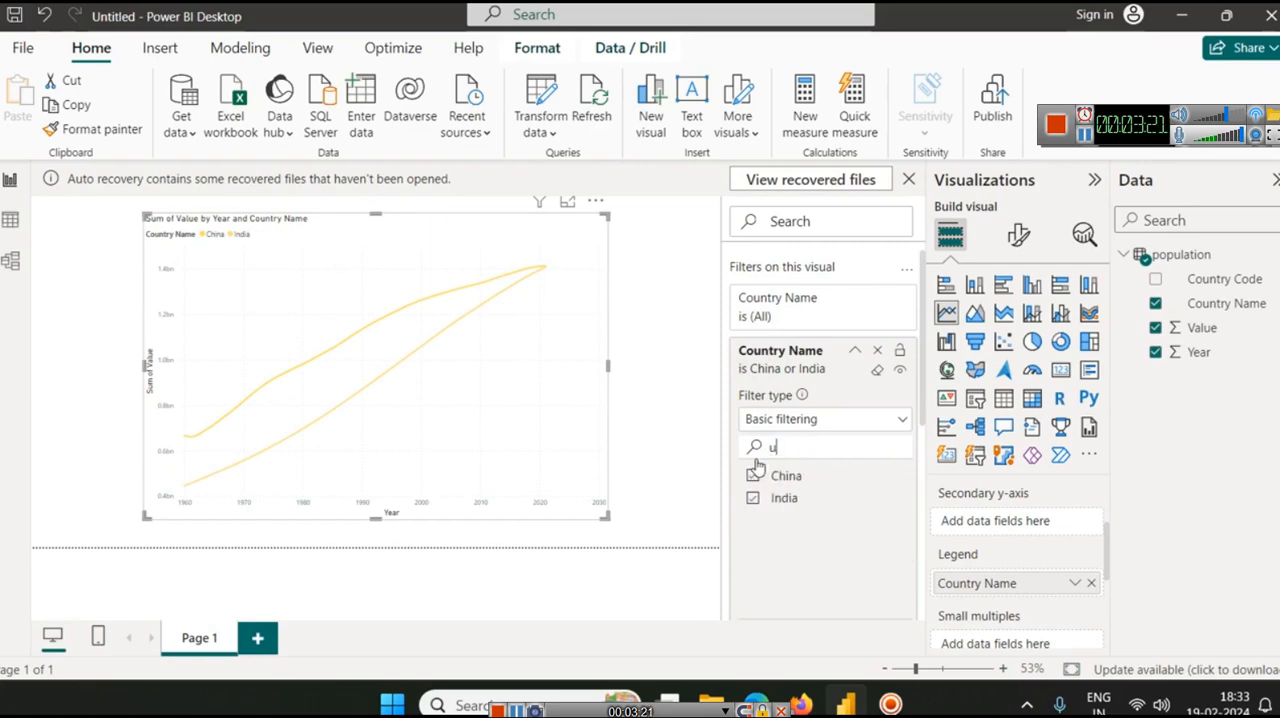
type("ni")
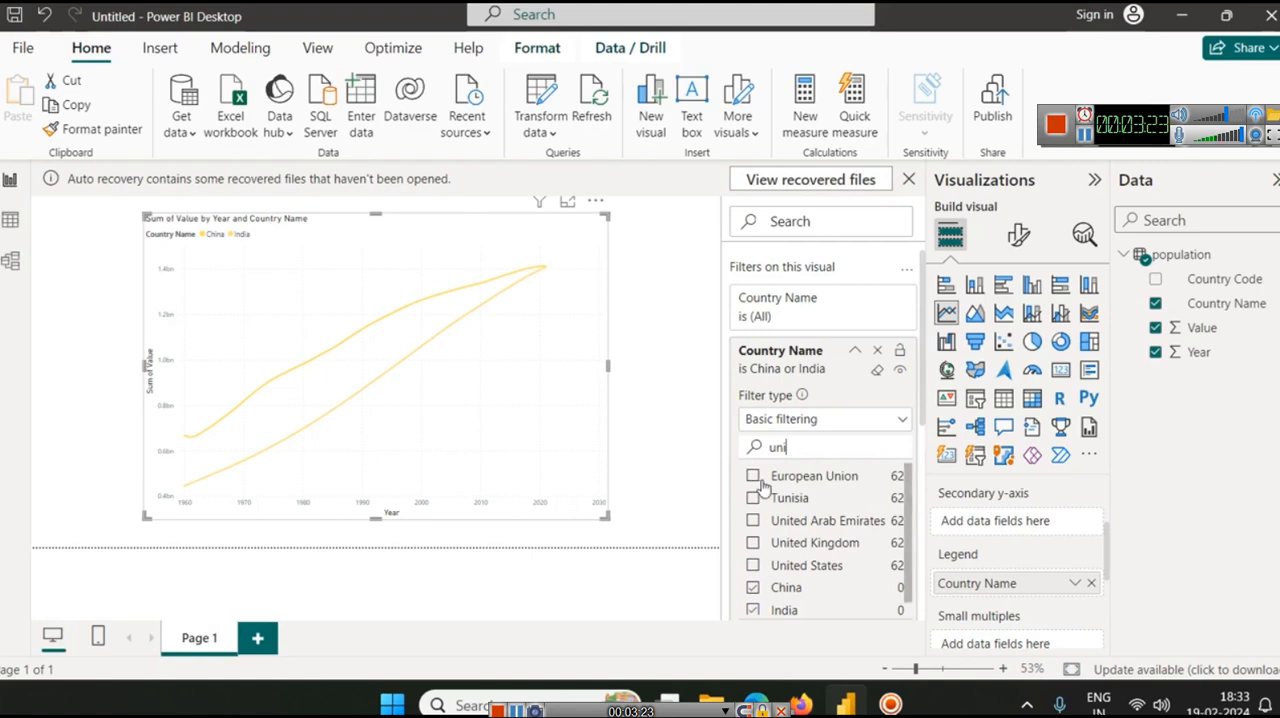
left_click(753, 566)
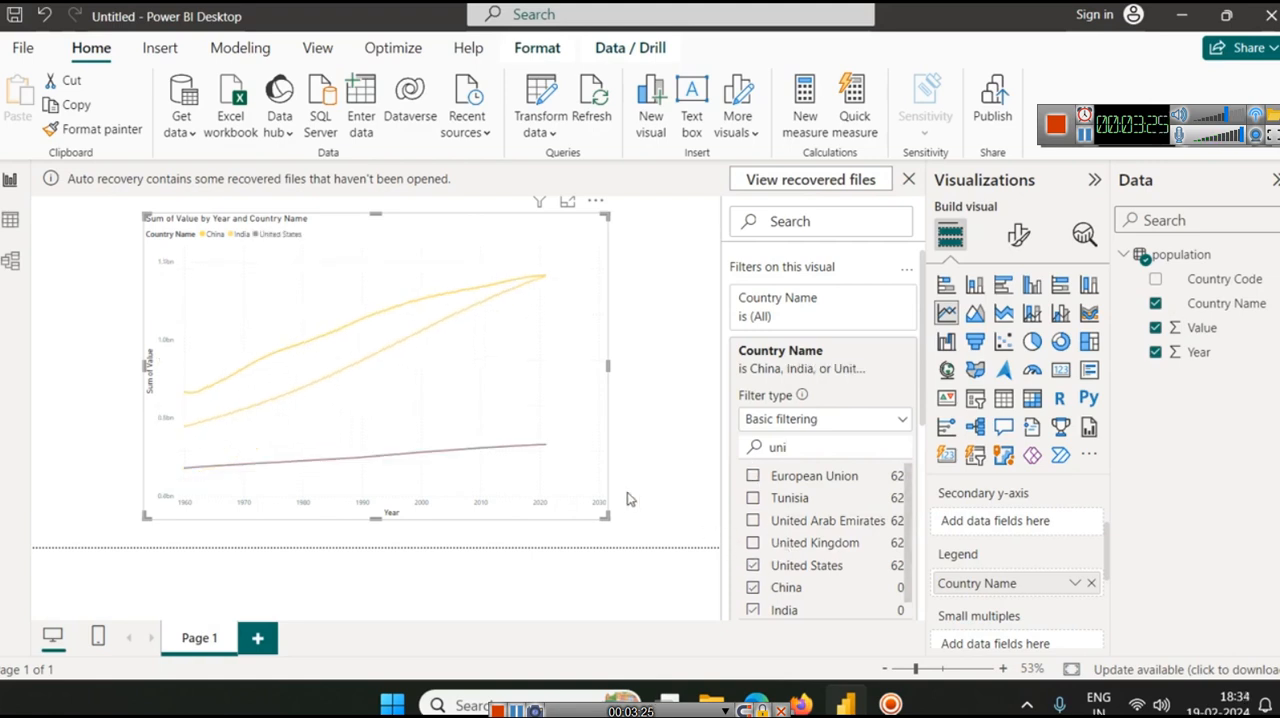
mouse_move(223, 472)
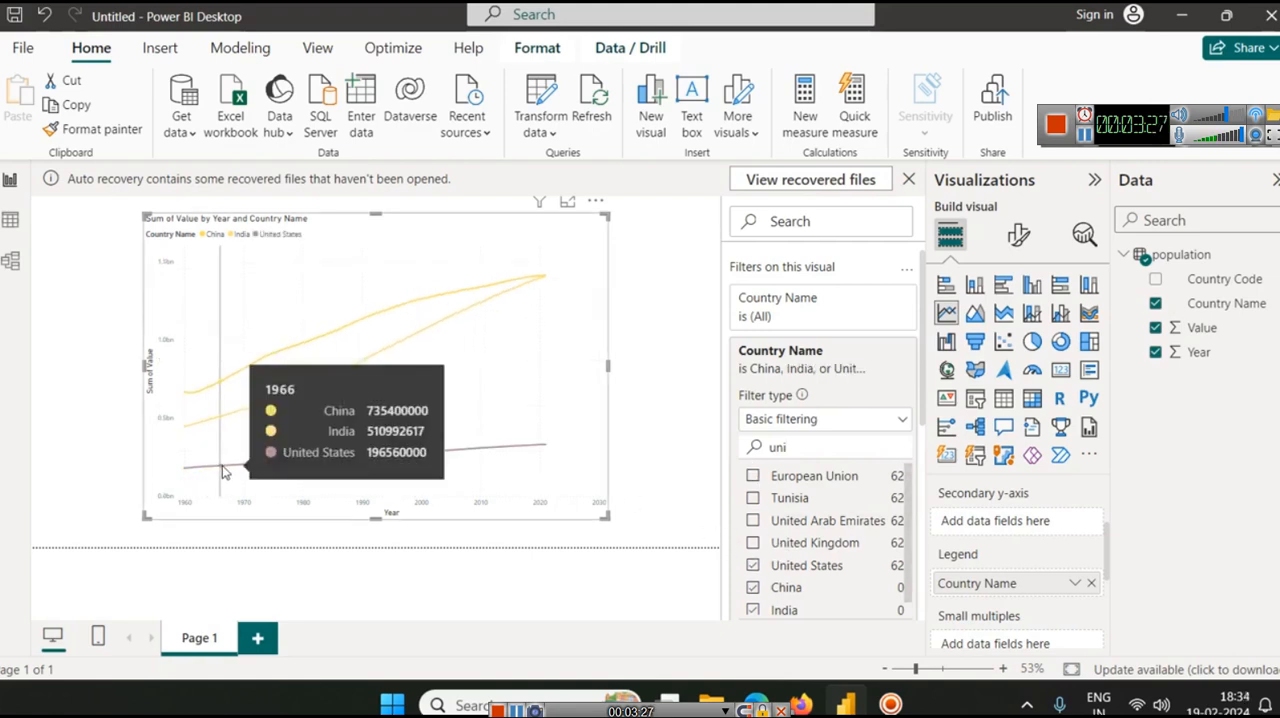
Remove China from the Country Name filter and include Brazil instead
left_click(755, 589)
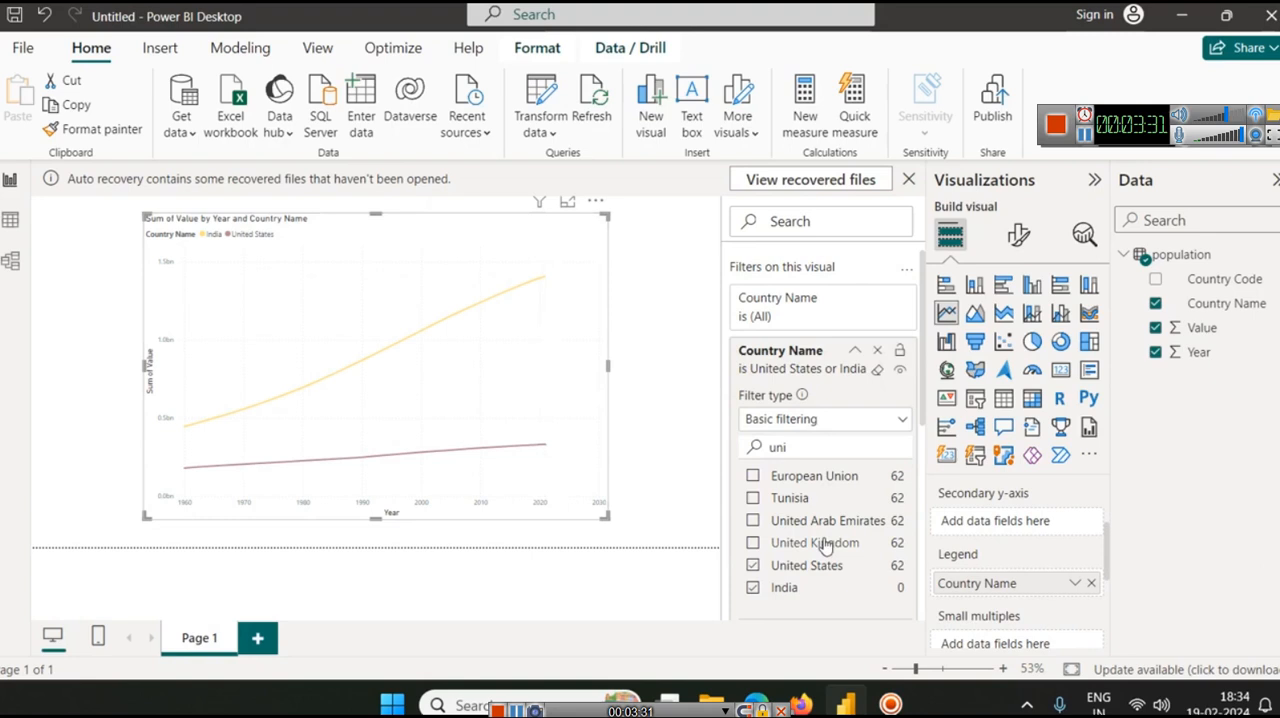
scroll(808, 553, "down", 2)
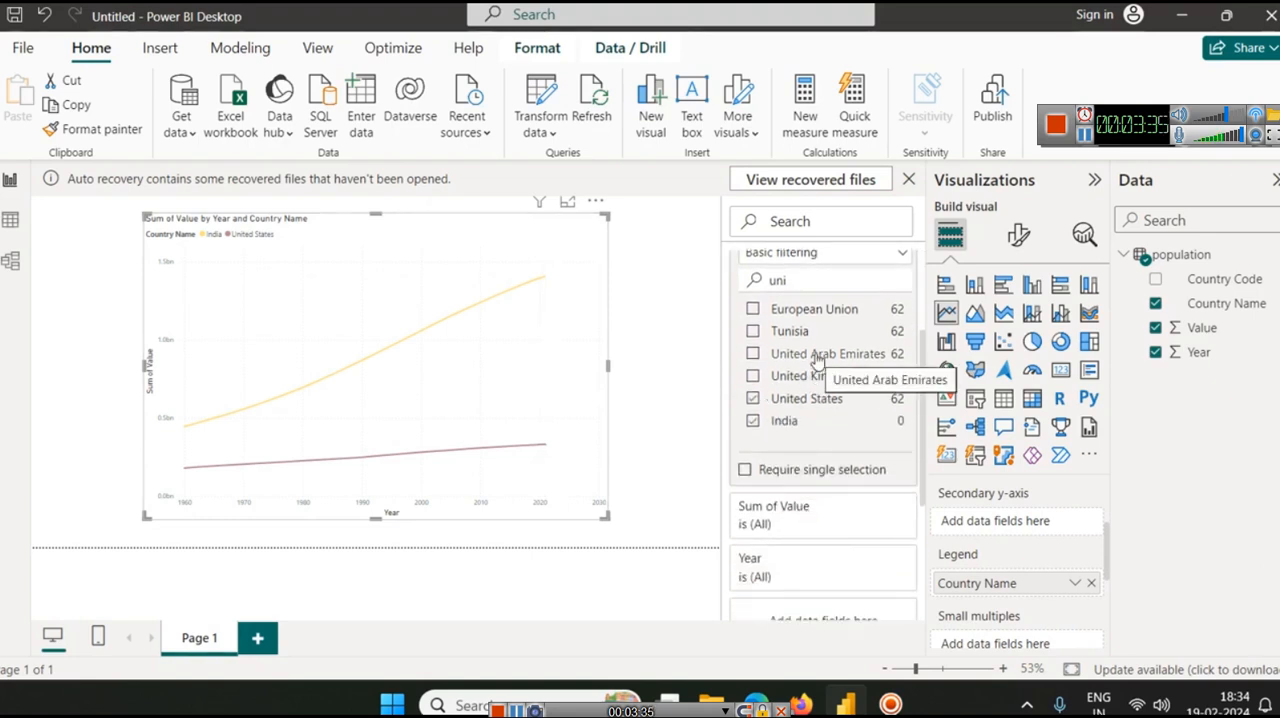
key("BackSpace")
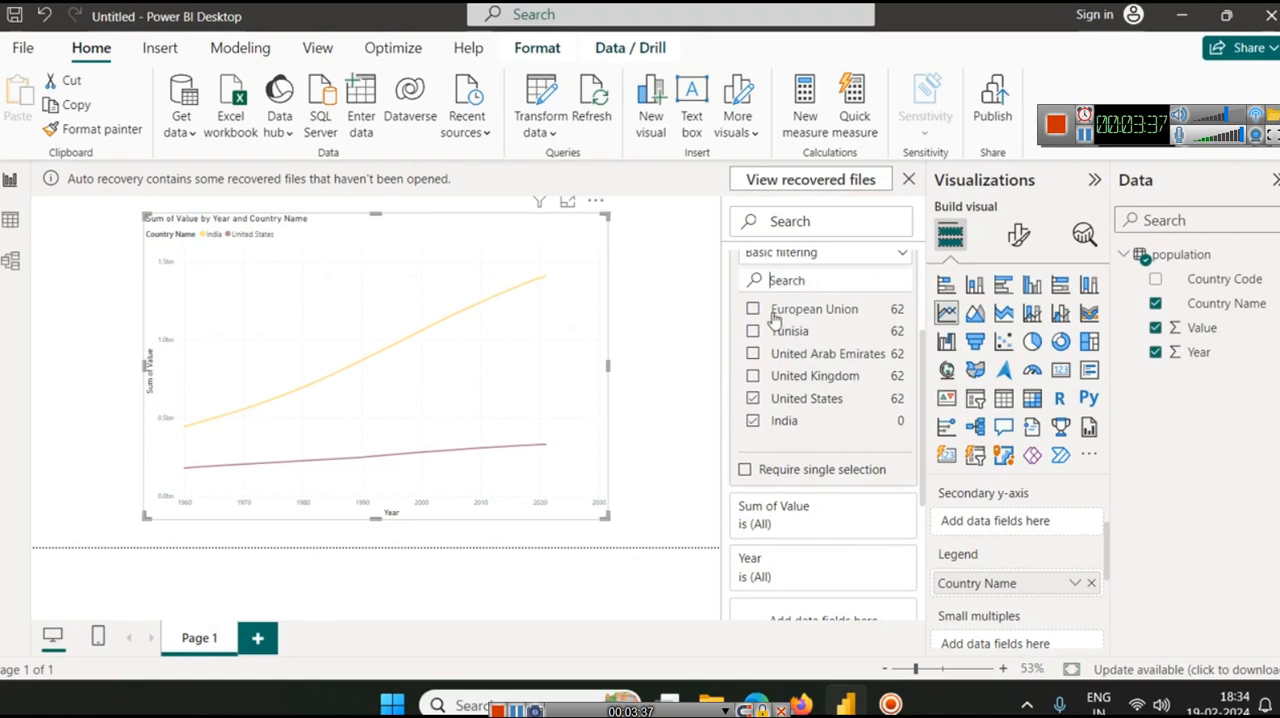
scroll(778, 320, "down", 3)
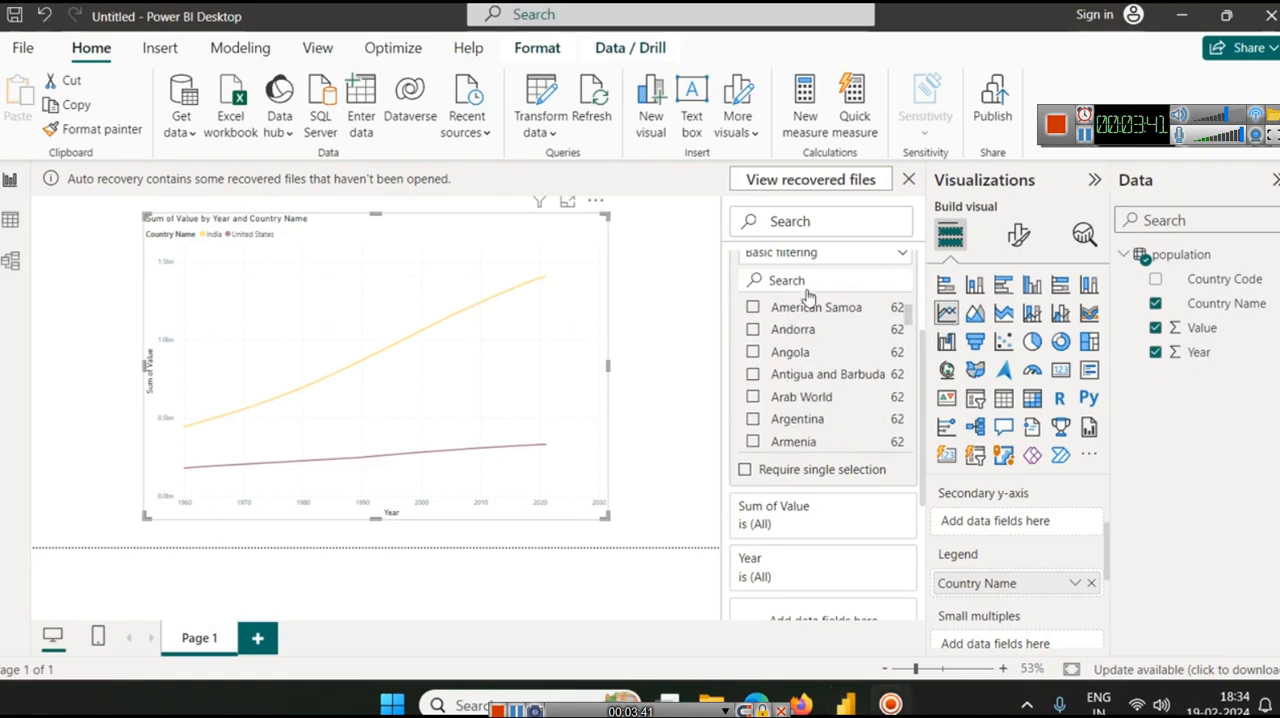
type("braz")
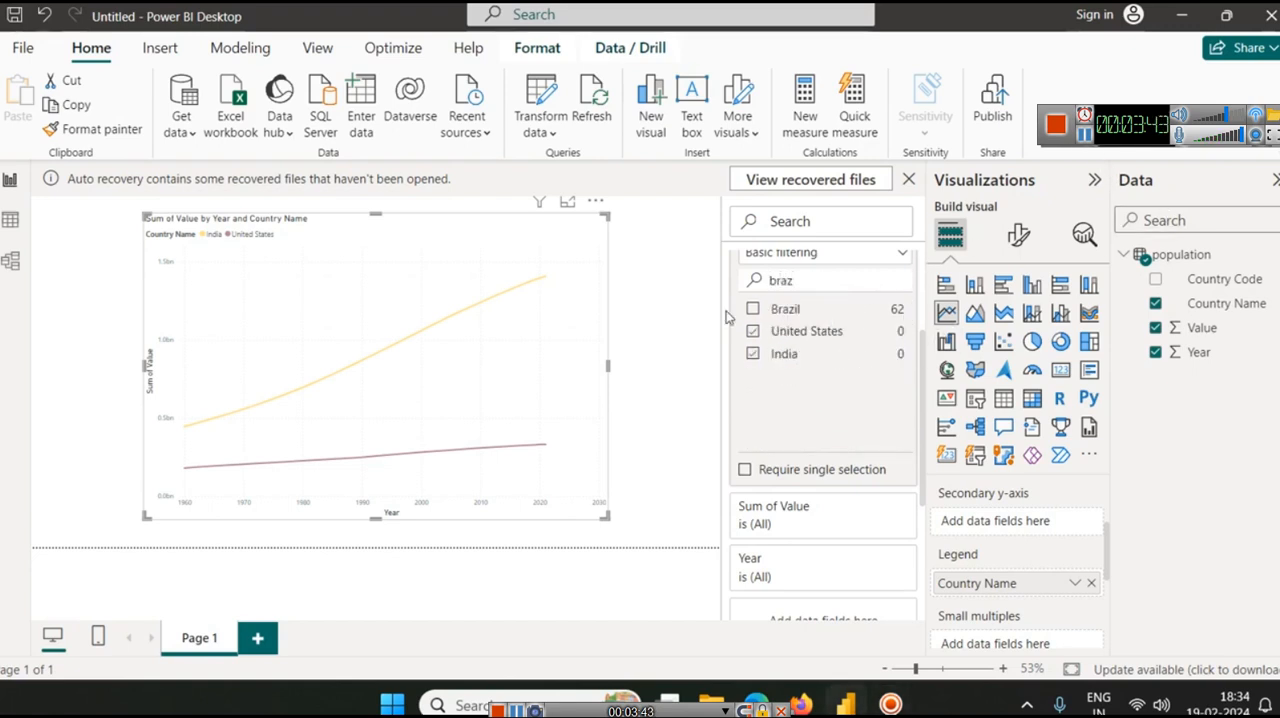
left_click(754, 311)
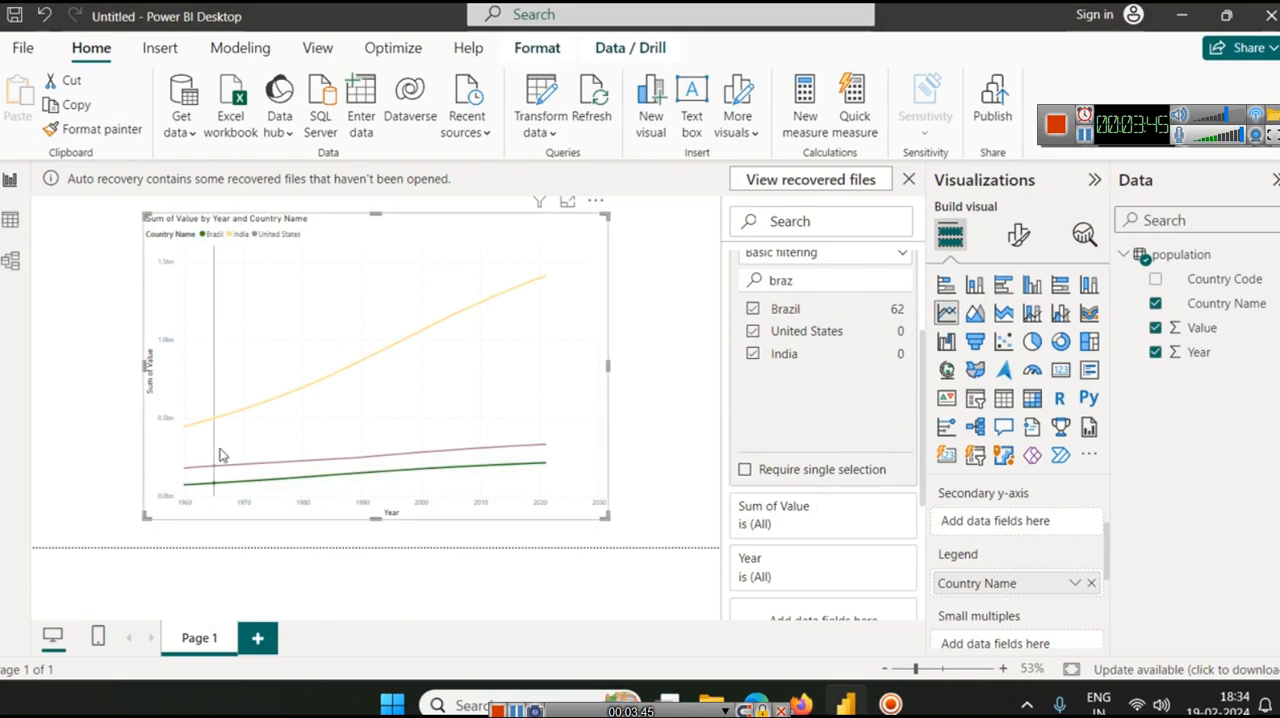
Examine the line chart's population values for Brazil, India and the United States in focus mode, and return to the report
left_click(567, 201)
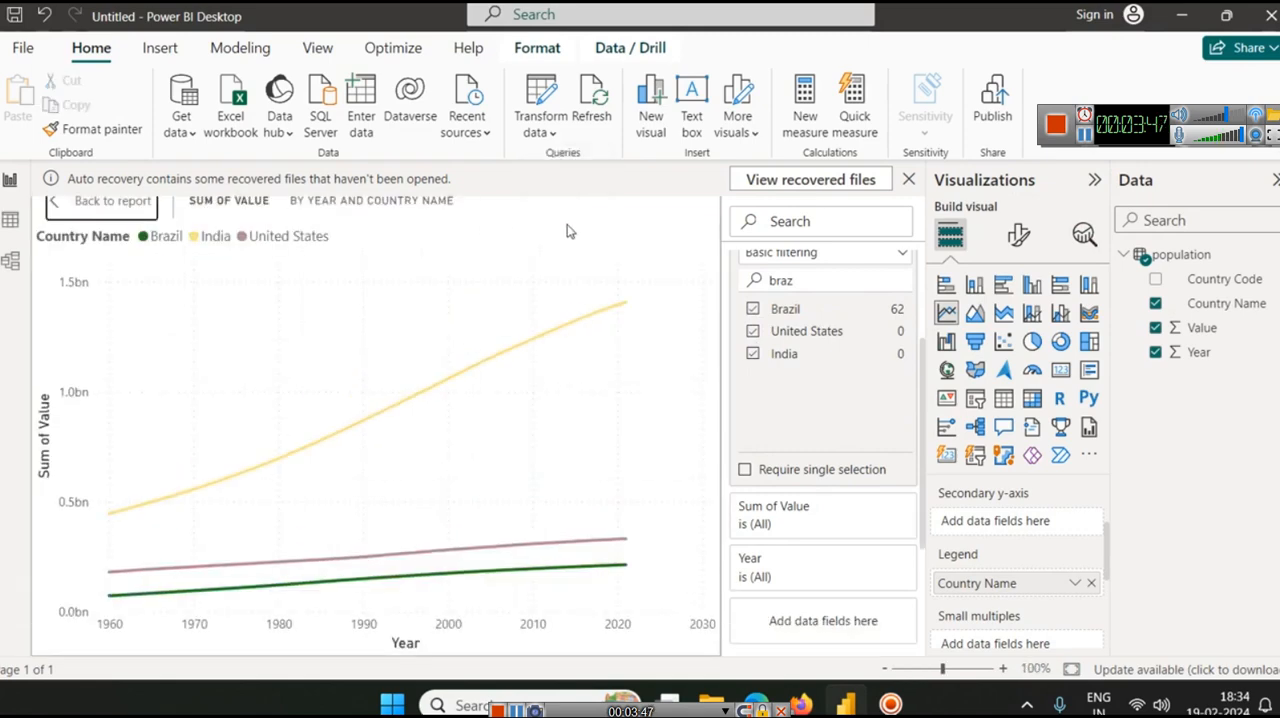
mouse_move(620, 352)
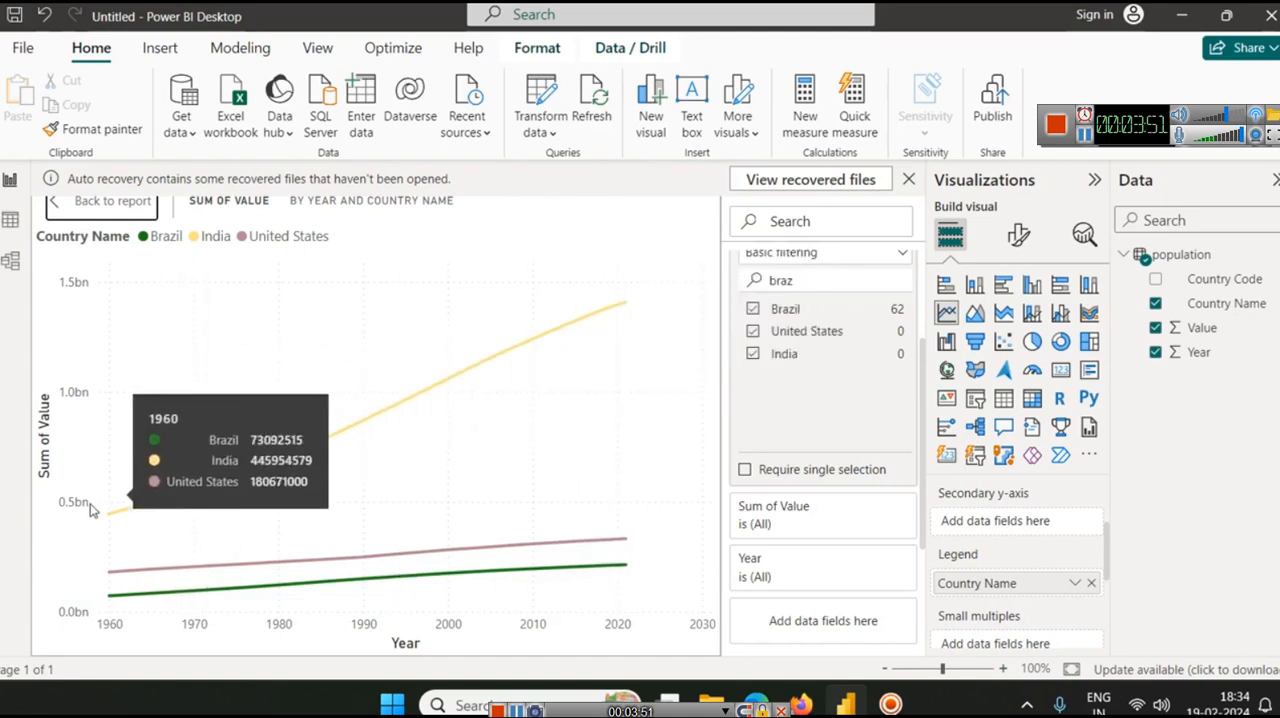
left_click(1088, 138)
mouse_move(176, 574)
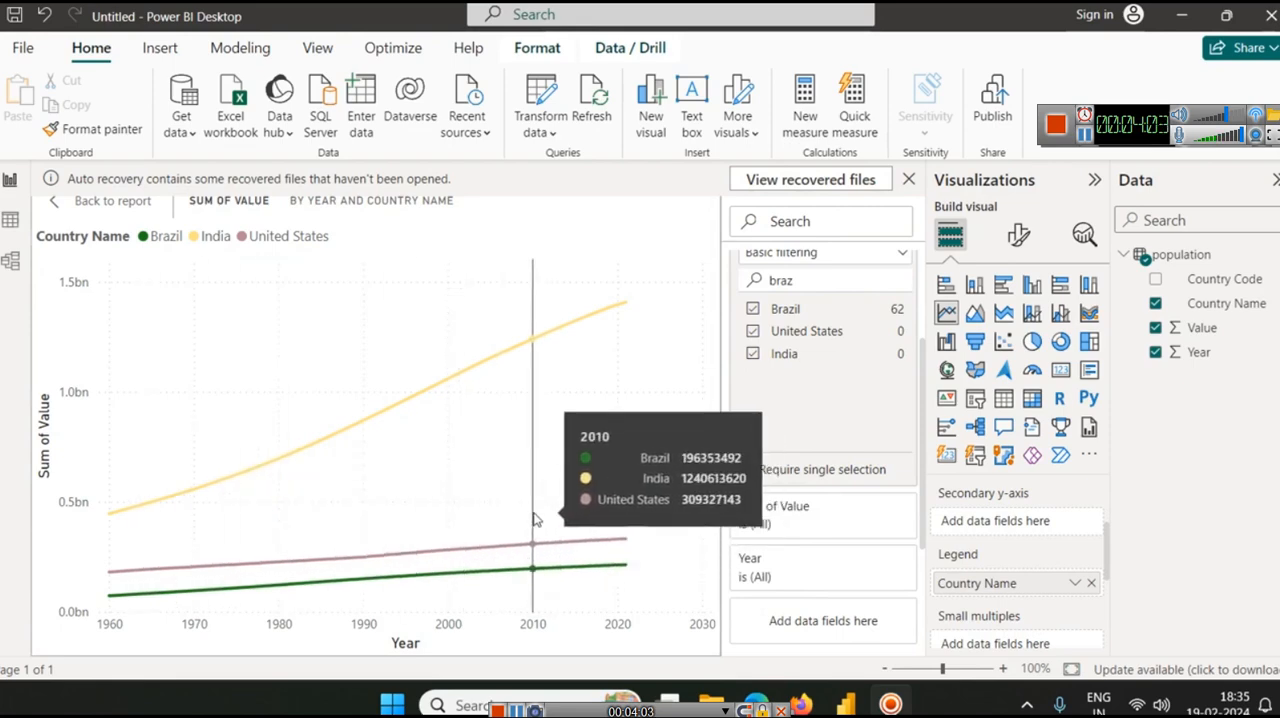
left_click(53, 204)
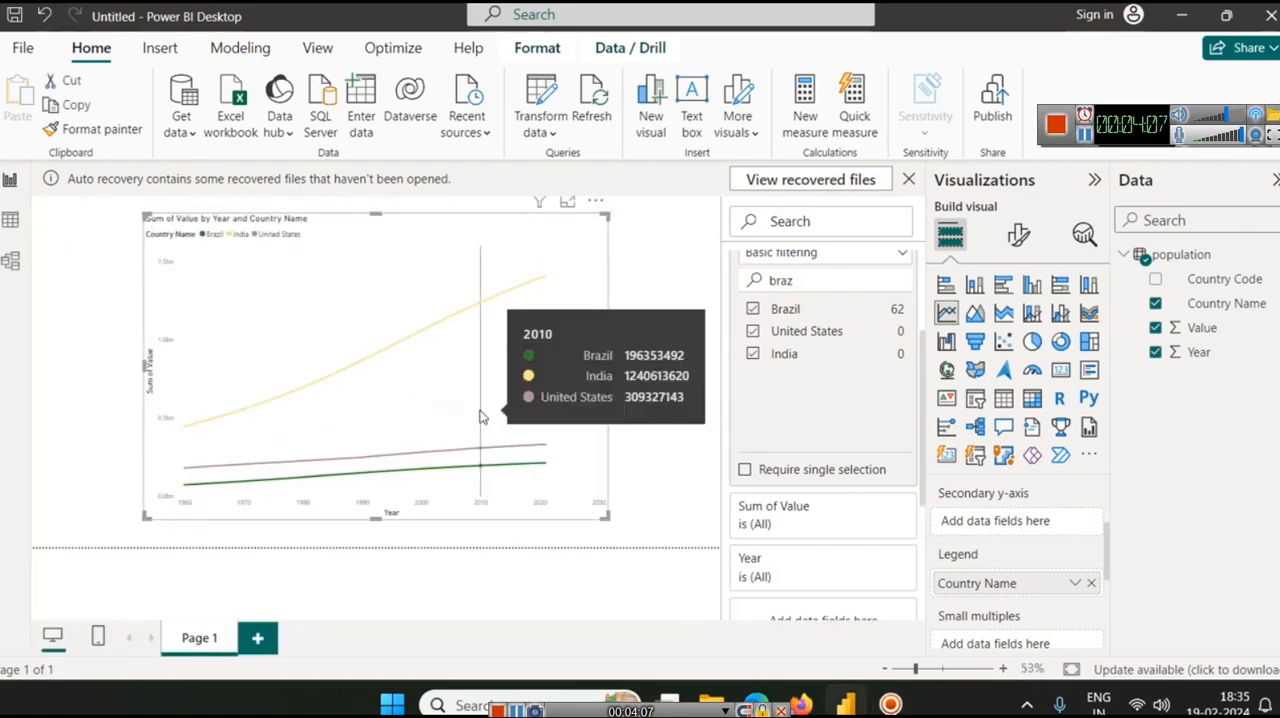
Add a second report page, insert a filled map on it, and enlarge and reposition the map on the canvas
left_click(258, 640)
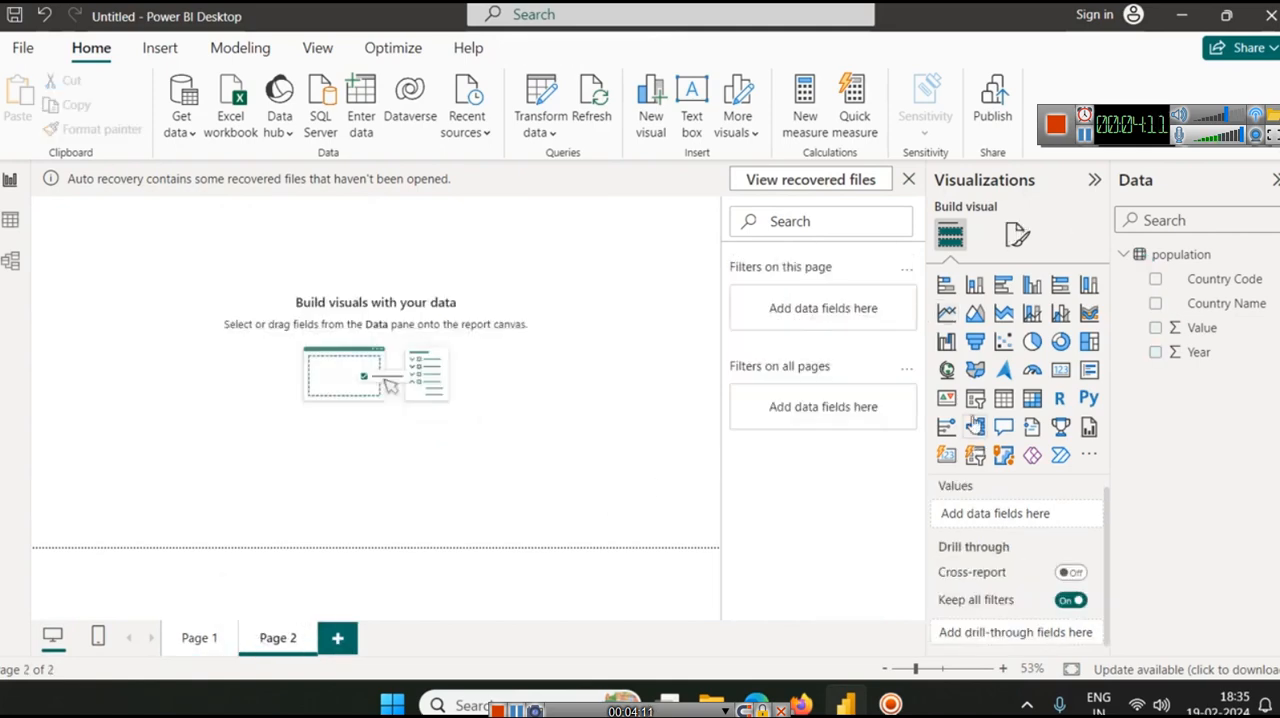
left_click(975, 369)
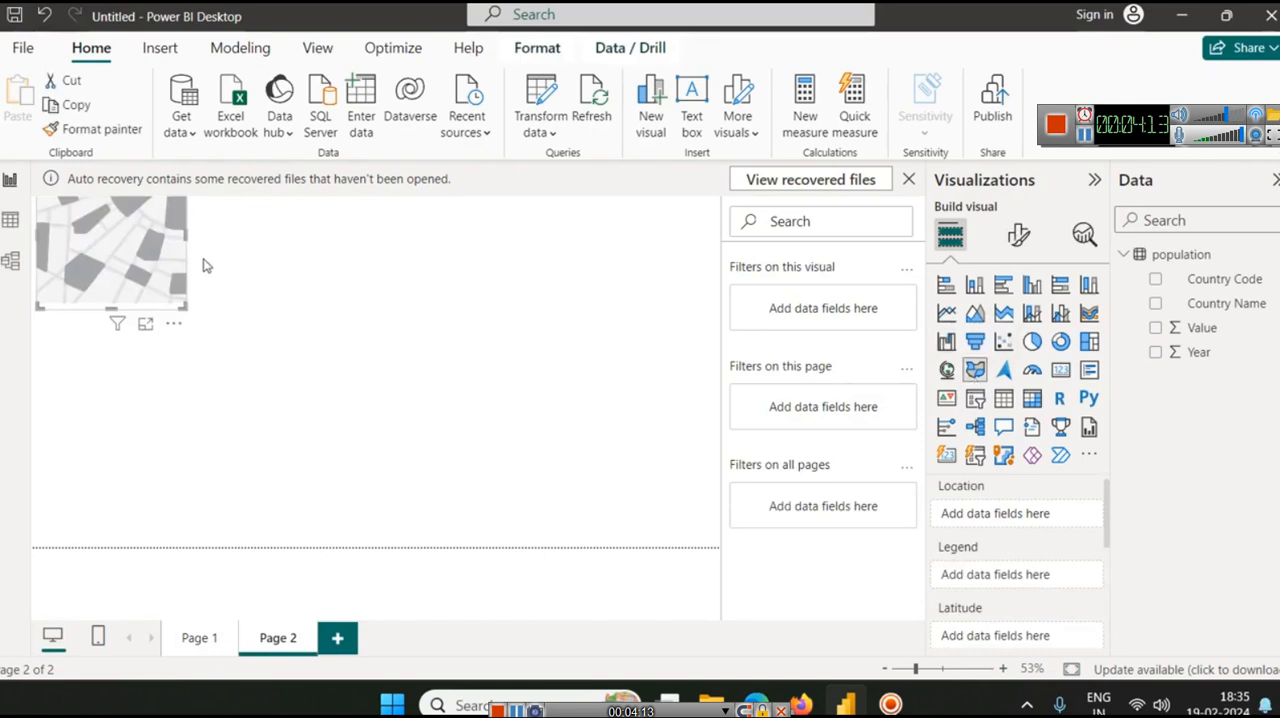
left_click(1168, 636)
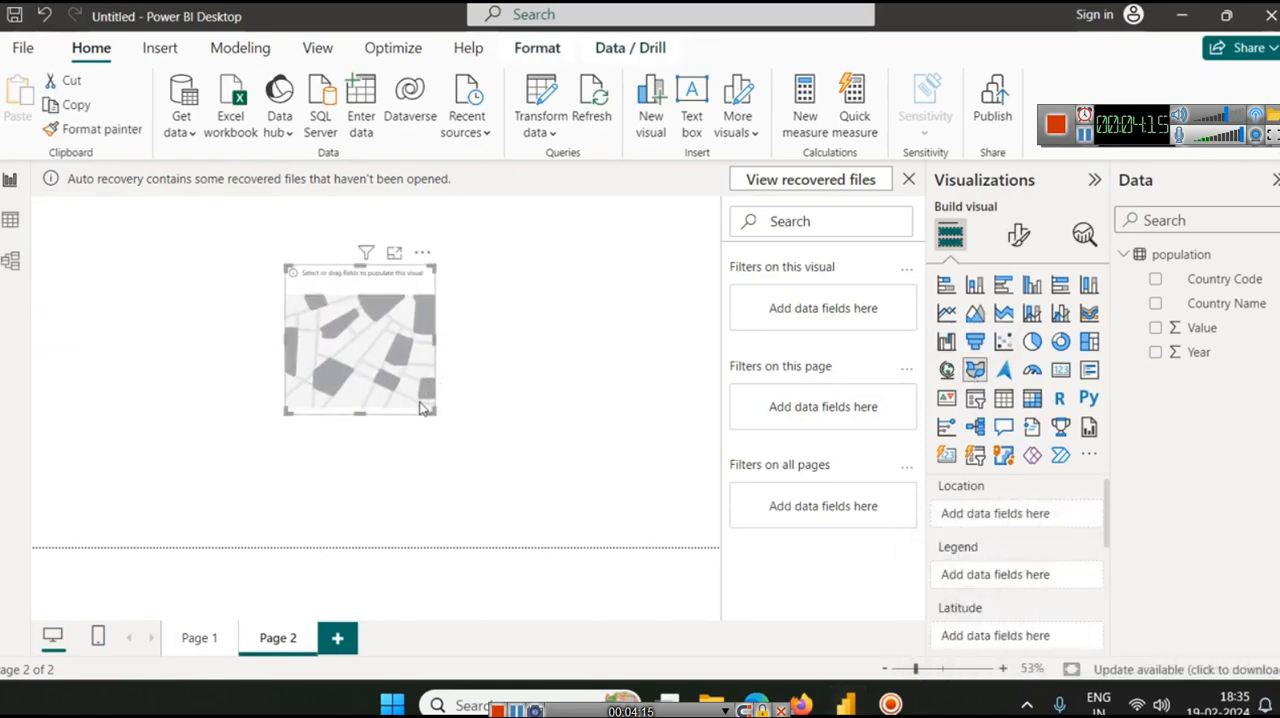
left_click_drag(430, 412, 629, 480)
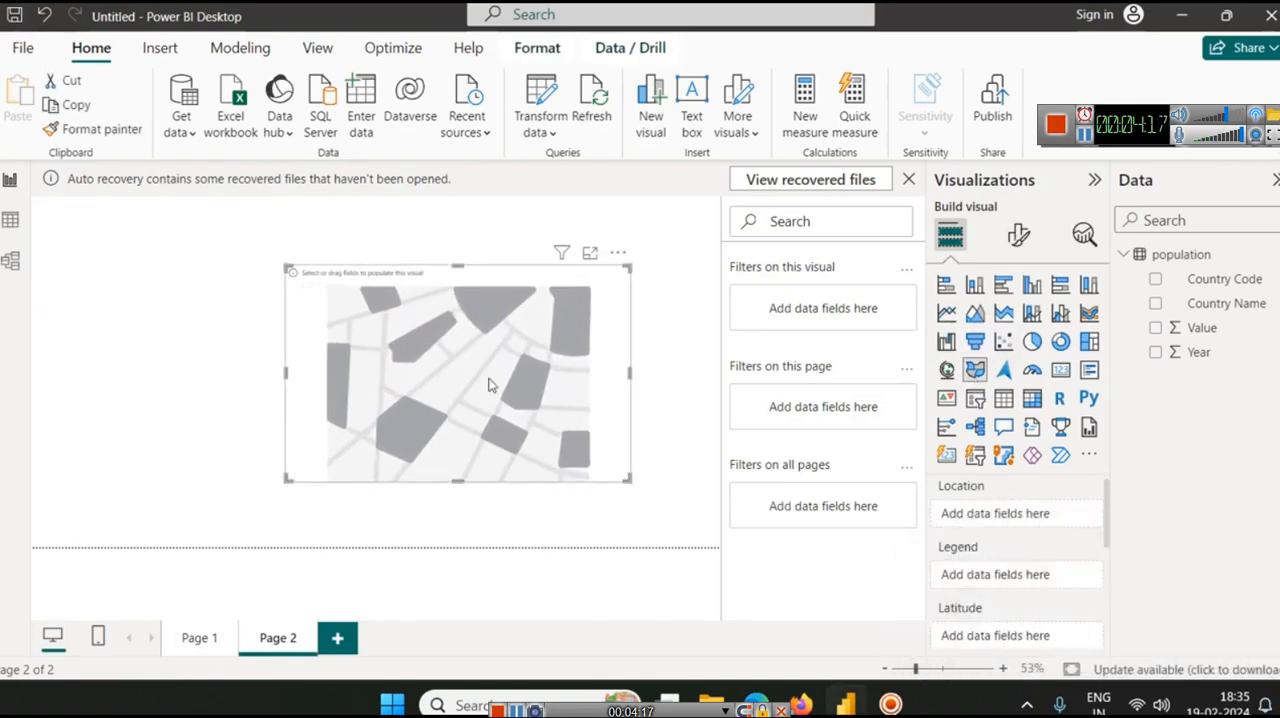
left_click_drag(491, 380, 406, 375)
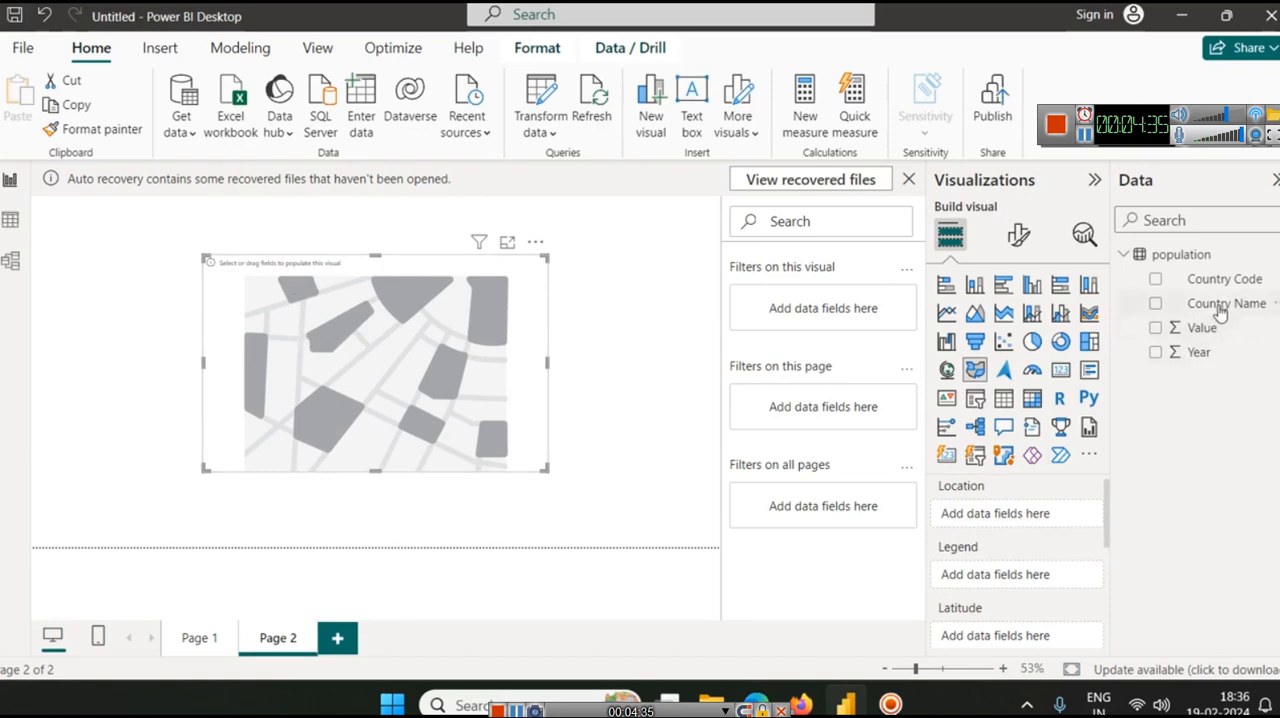
Assign Country Name as the filled map's location and Value as its legend
left_click_drag(1220, 313, 1036, 524)
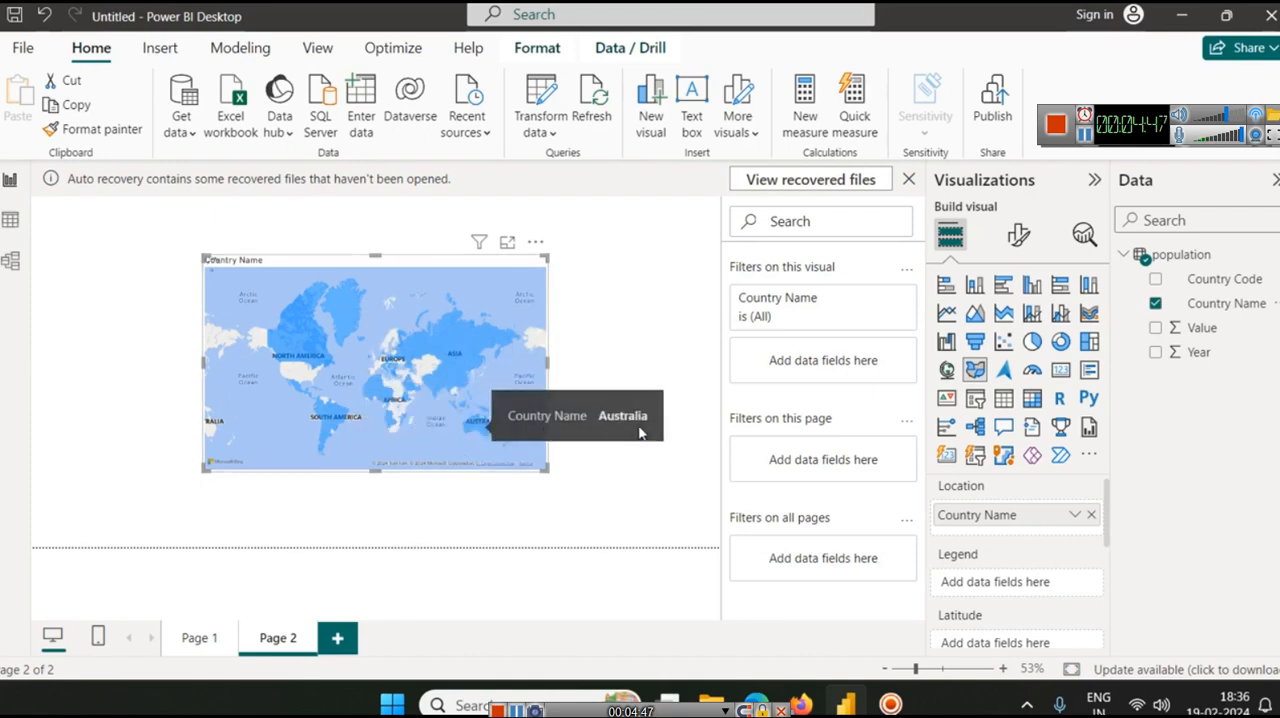
scroll(980, 630, "down", 3)
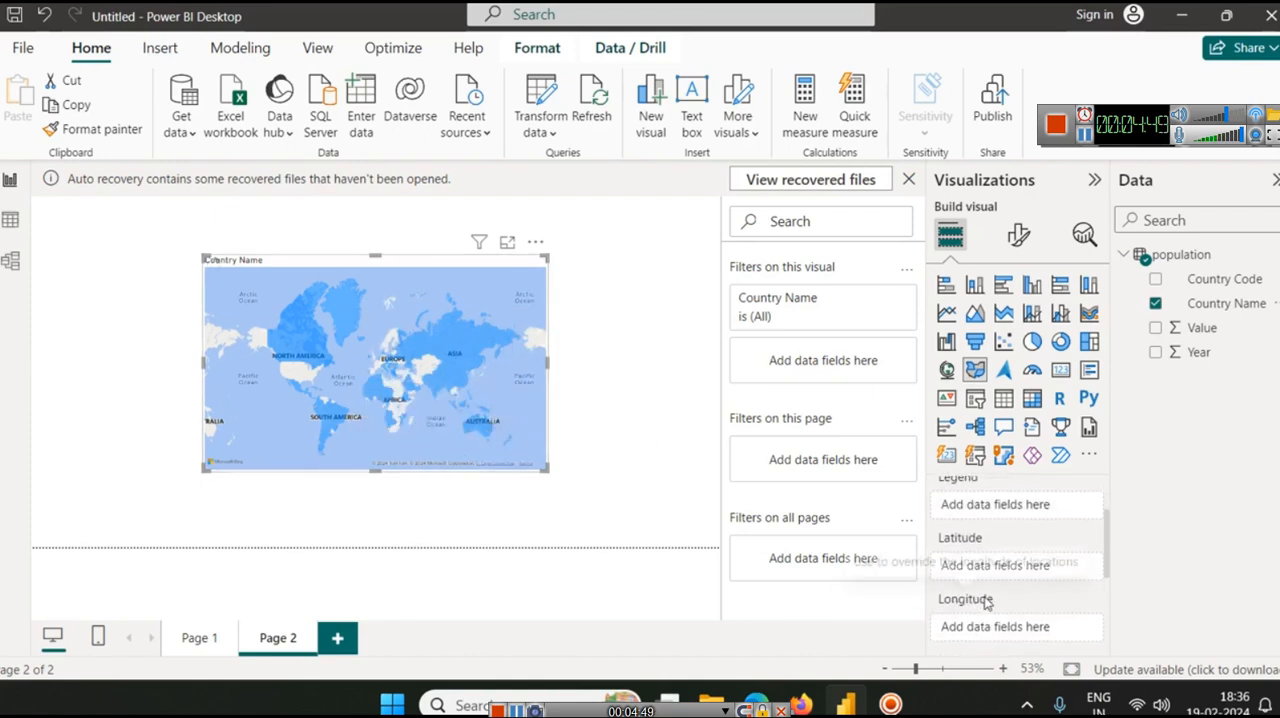
scroll(995, 597, "down", 1)
scroll(995, 597, "up", 5)
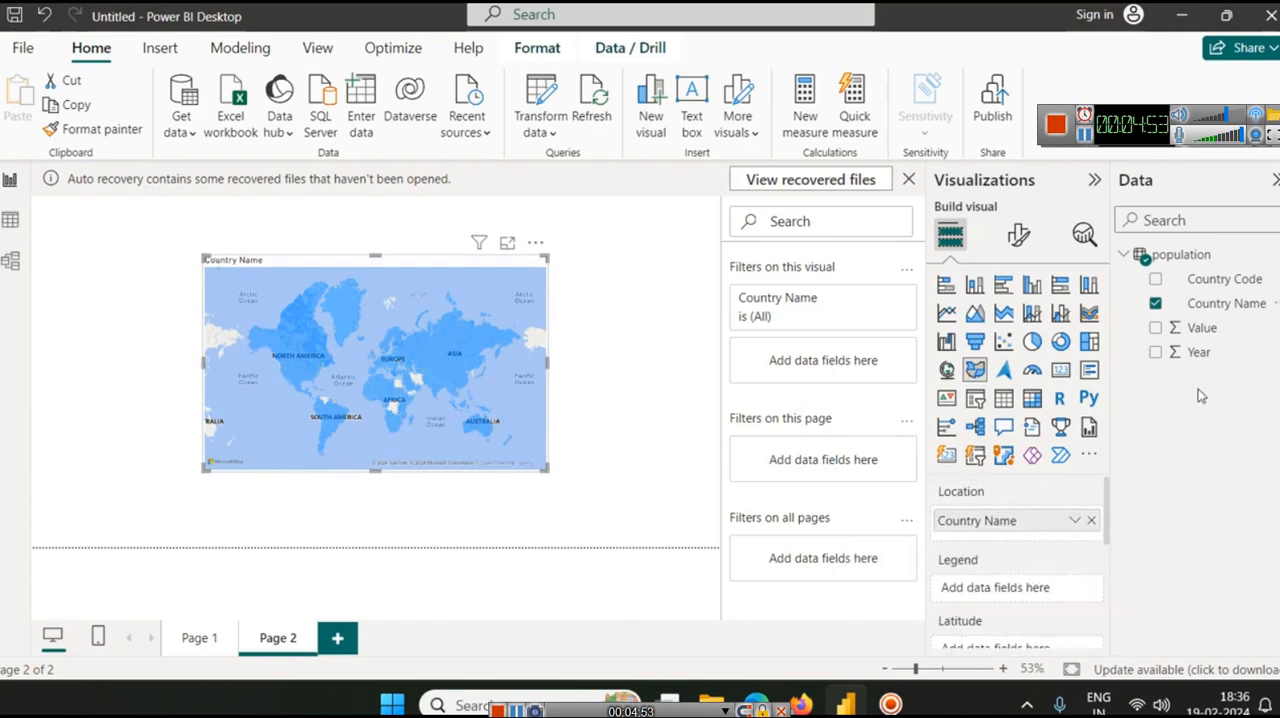
left_click_drag(1218, 333, 1008, 589)
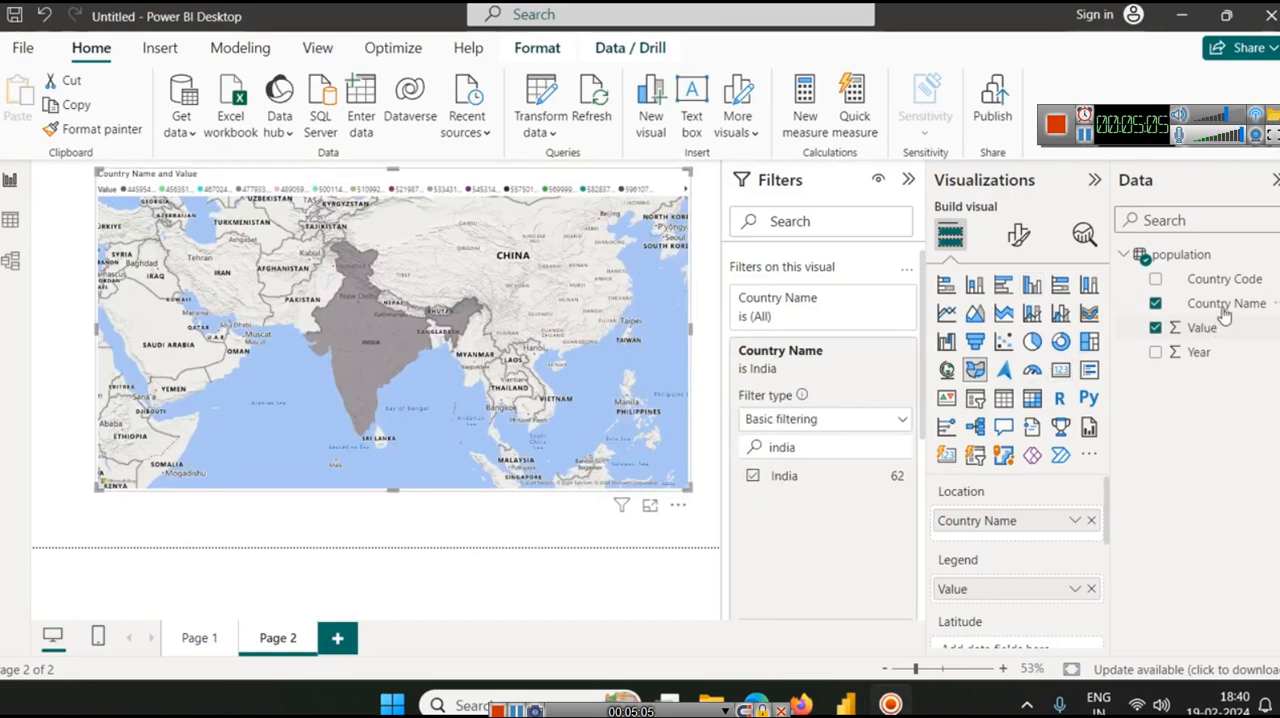
Find China in the map's Country Name filter and include it alongside India
double_click(792, 447)
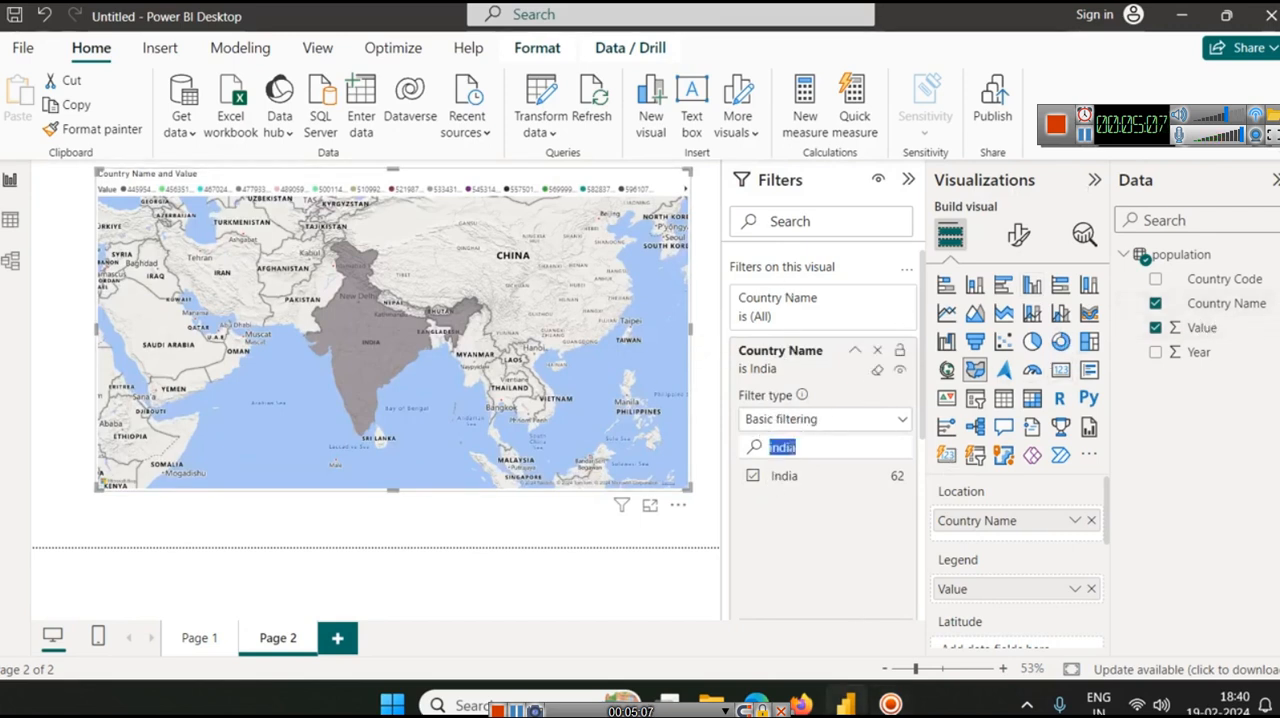
type("chi")
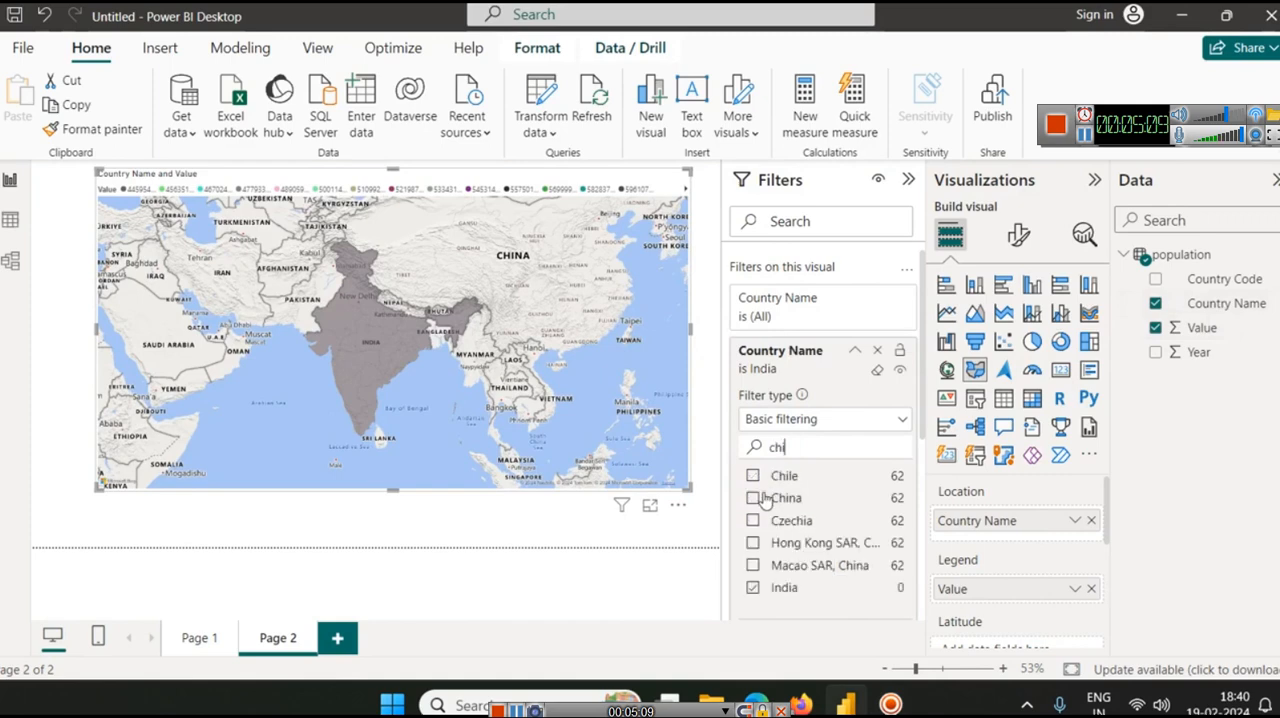
left_click(753, 498)
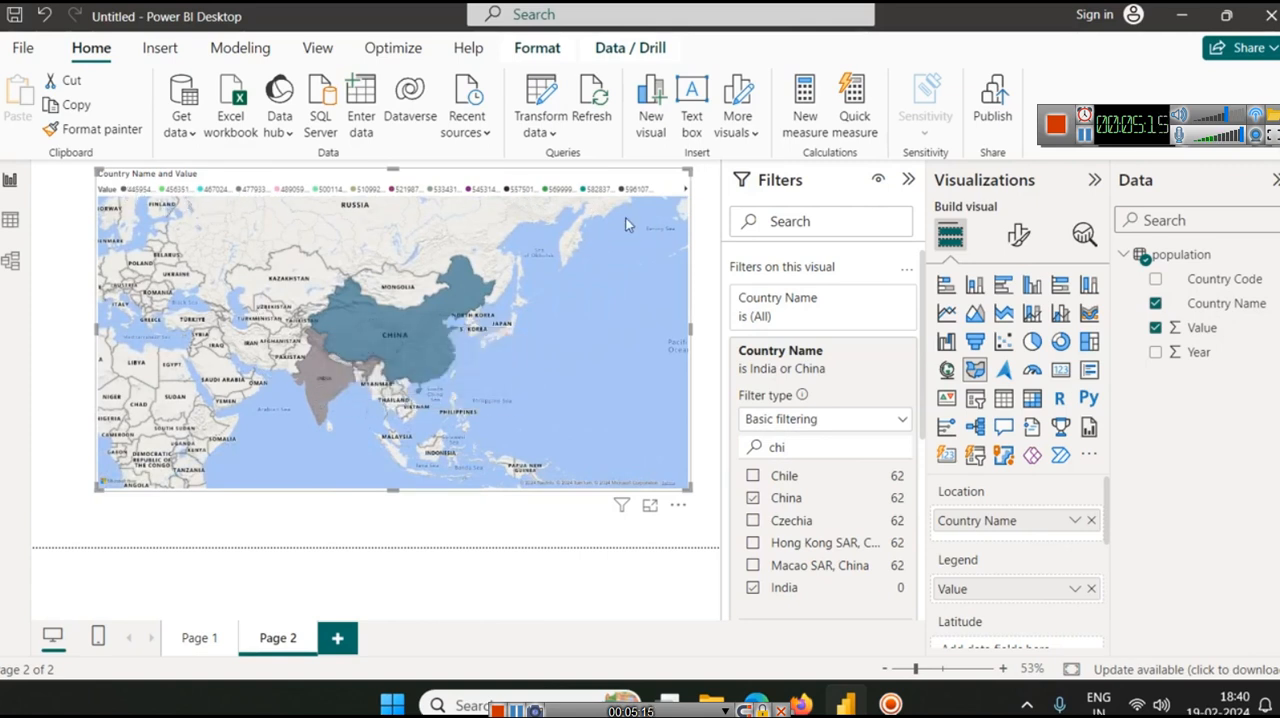
mouse_move(412, 350)
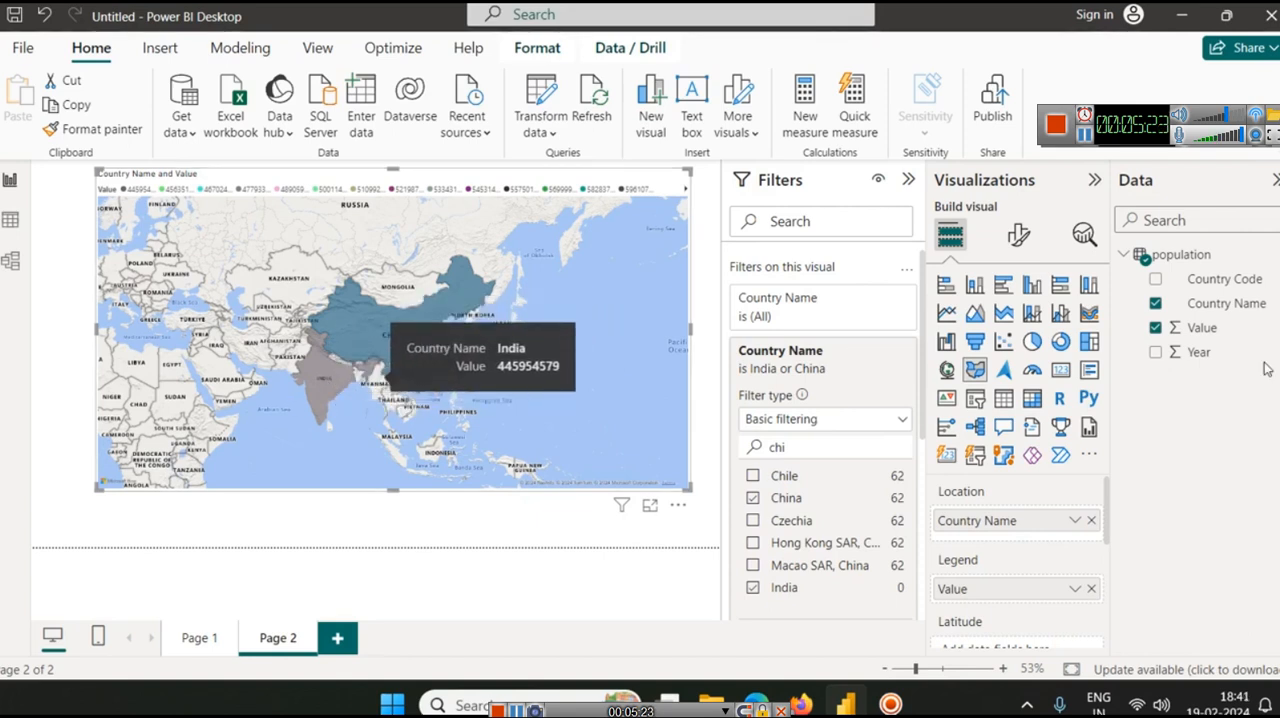
Open the map's style settings, try the Dark style, and set the style to Light
left_click(1019, 235)
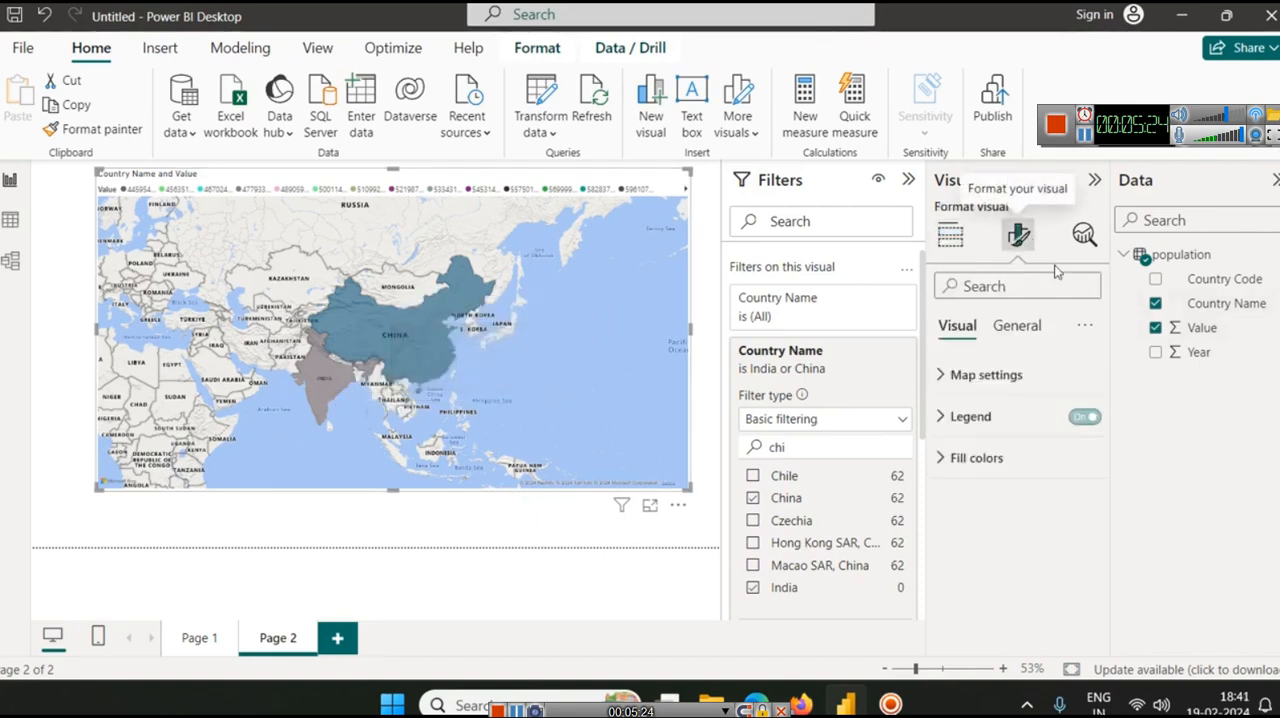
left_click(970, 378)
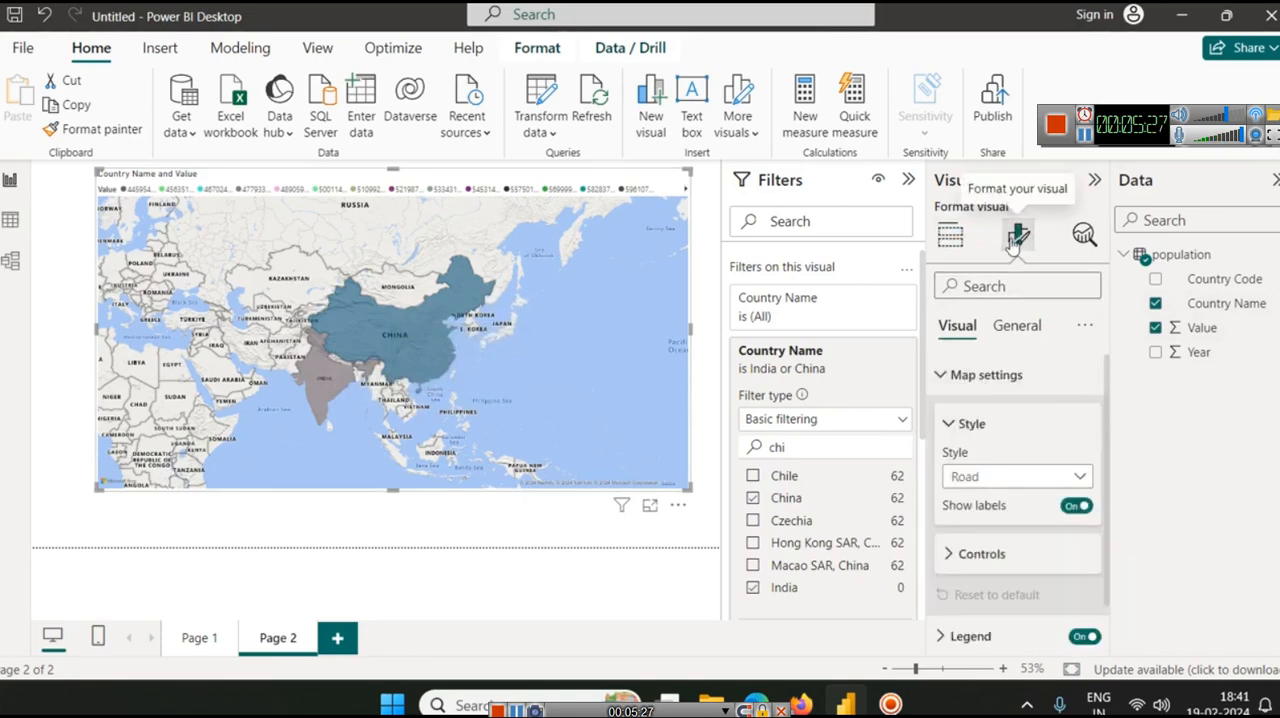
scroll(1000, 408, "down", 1)
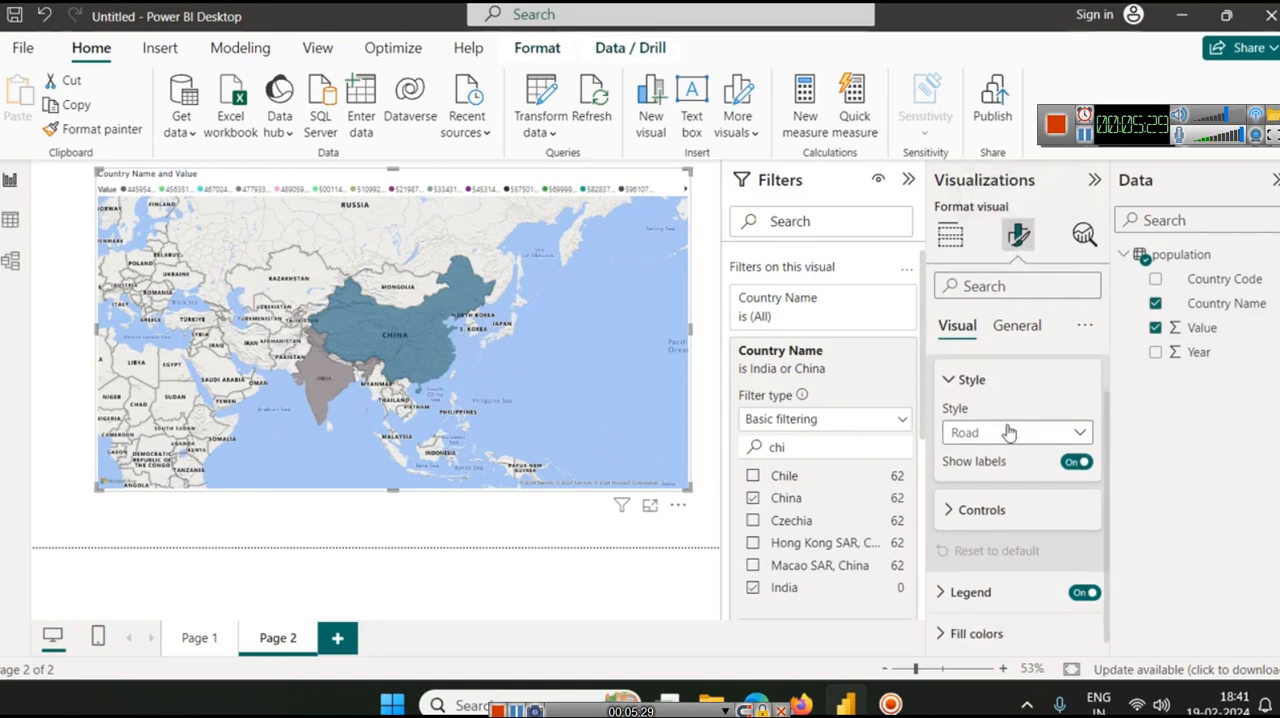
left_click(1006, 430)
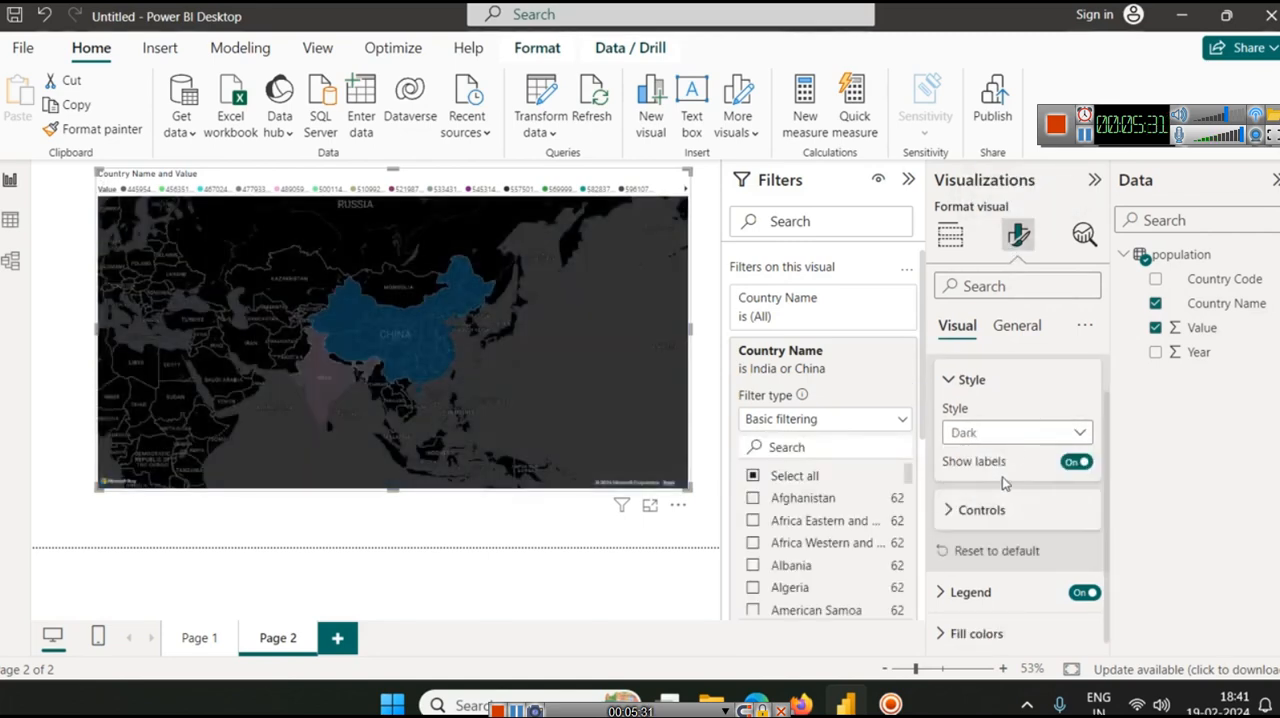
left_click(1010, 432)
left_click(1012, 506)
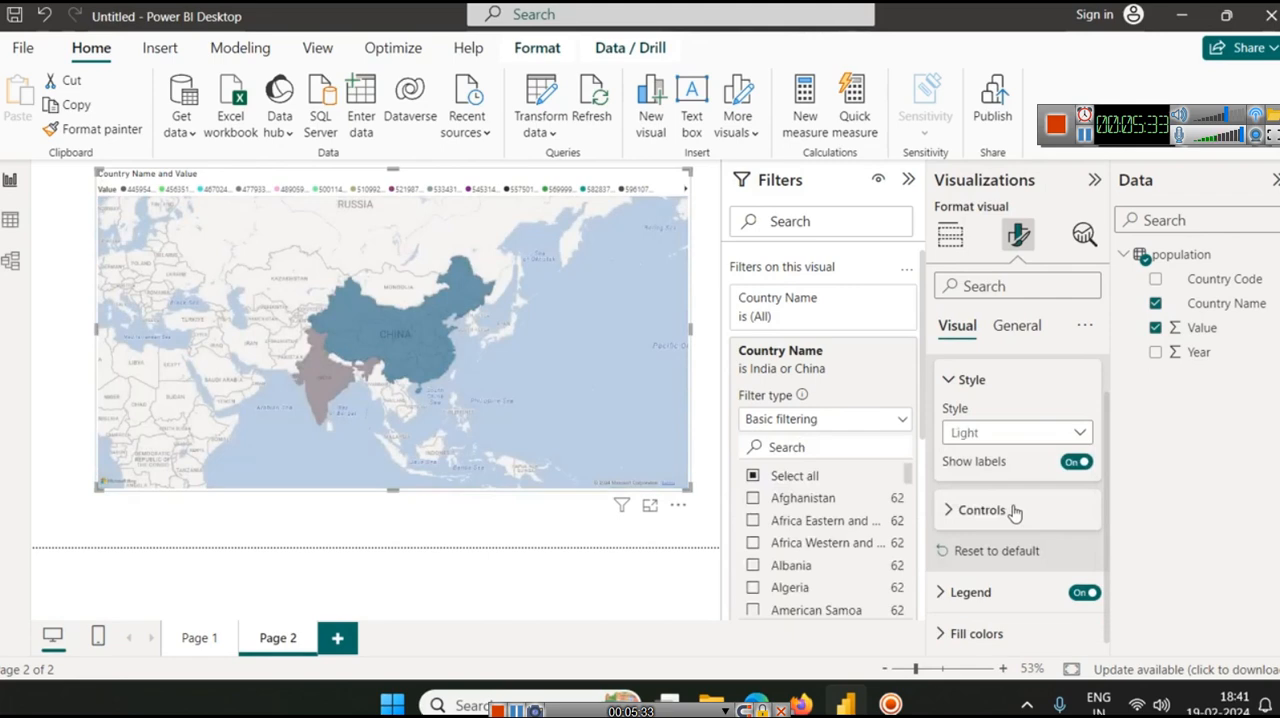
Try the Grayscale, Aerial and Dark map styles, return to Light, and toggle the map labels off and on again
left_click(988, 436)
left_click(967, 530)
left_click(1006, 432)
left_click(1002, 452)
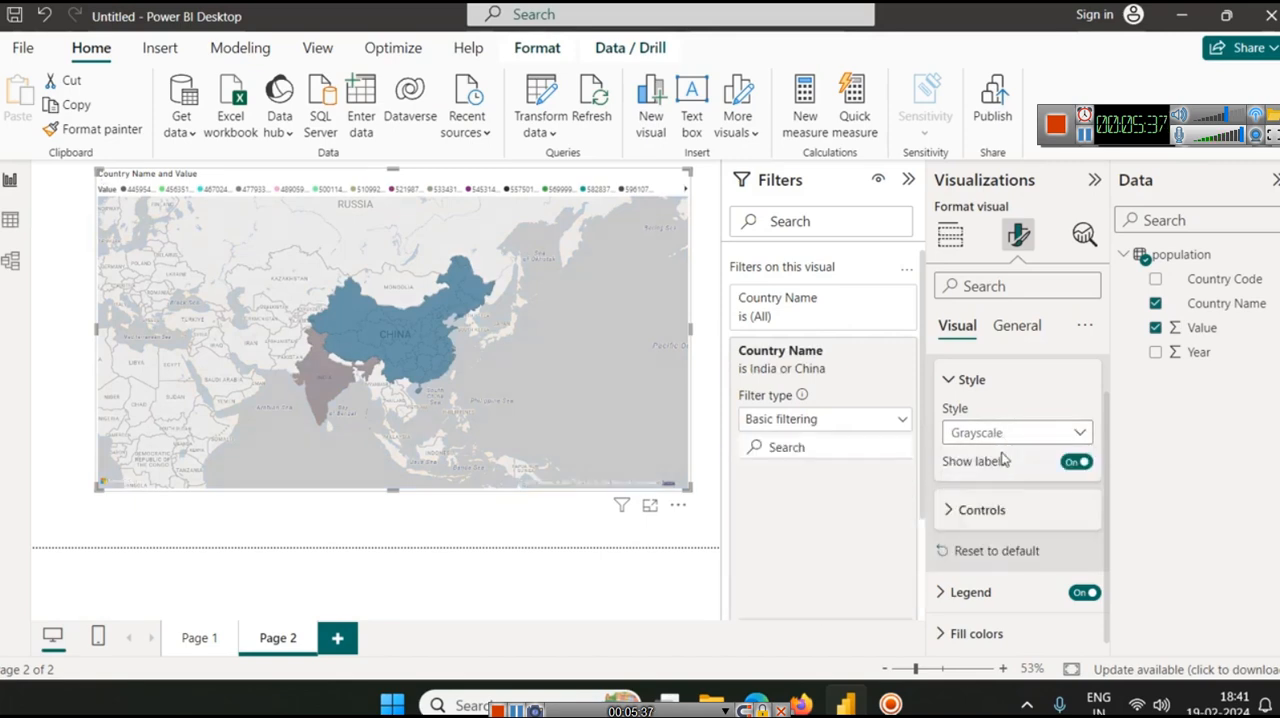
left_click(1008, 434)
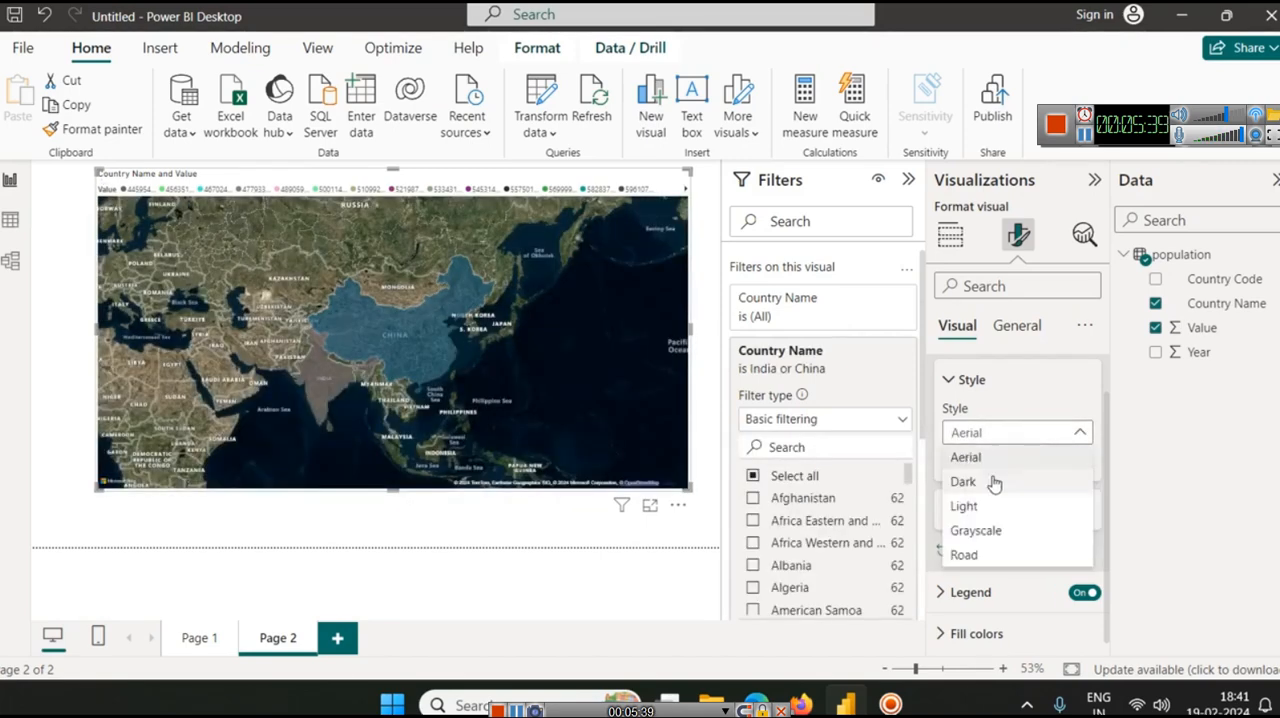
left_click(996, 479)
left_click(1006, 440)
left_click(990, 500)
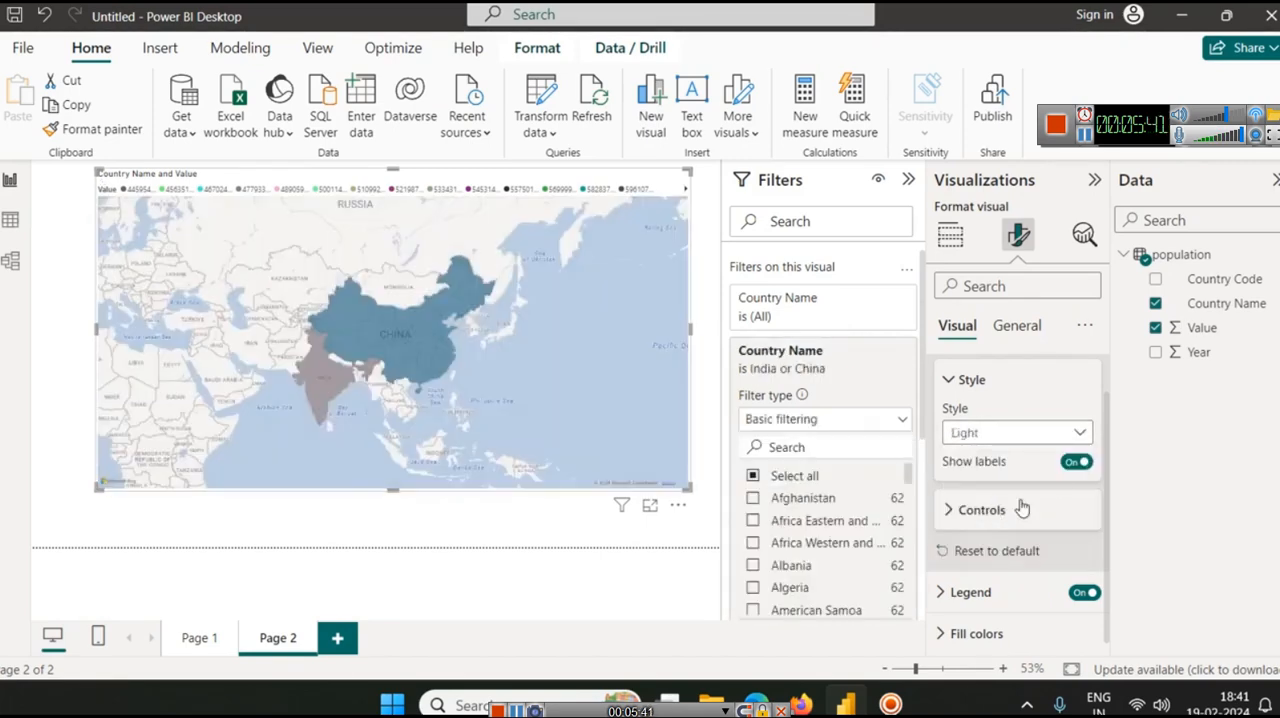
left_click(1086, 469)
left_click(1086, 468)
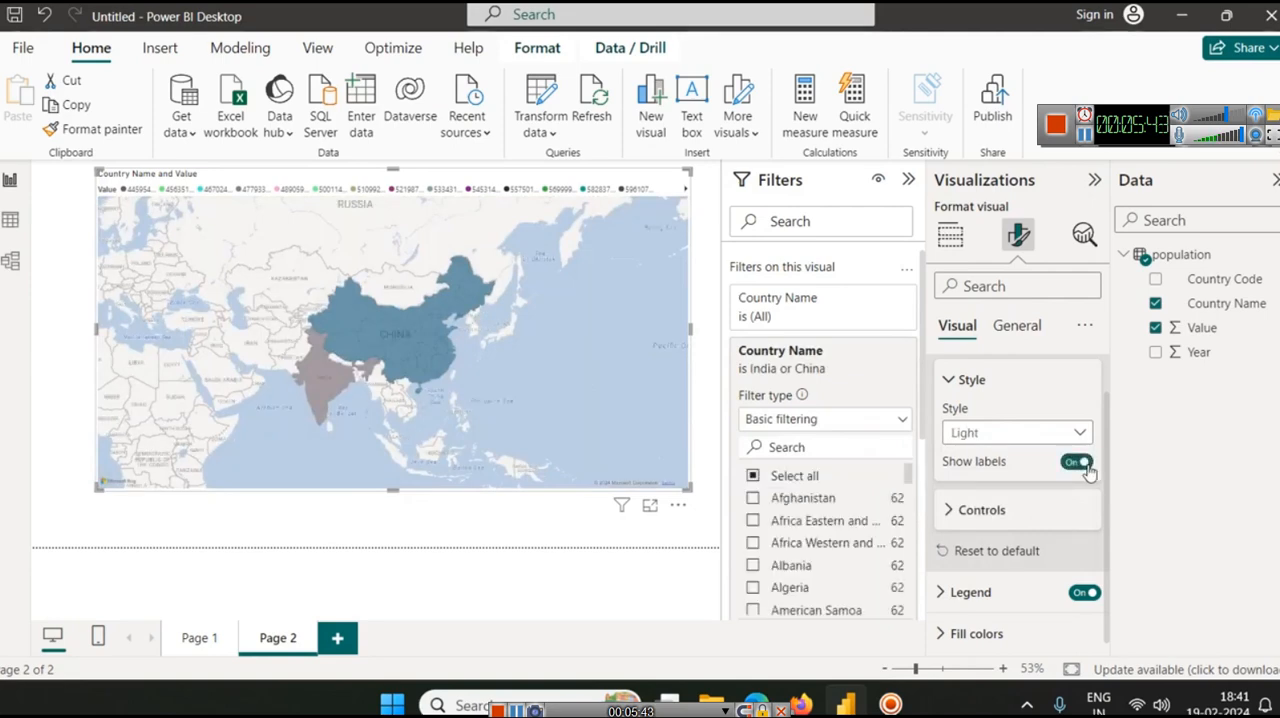
Enable the zoom buttons and lasso button in the map controls, and try them out on the map
left_click(990, 509)
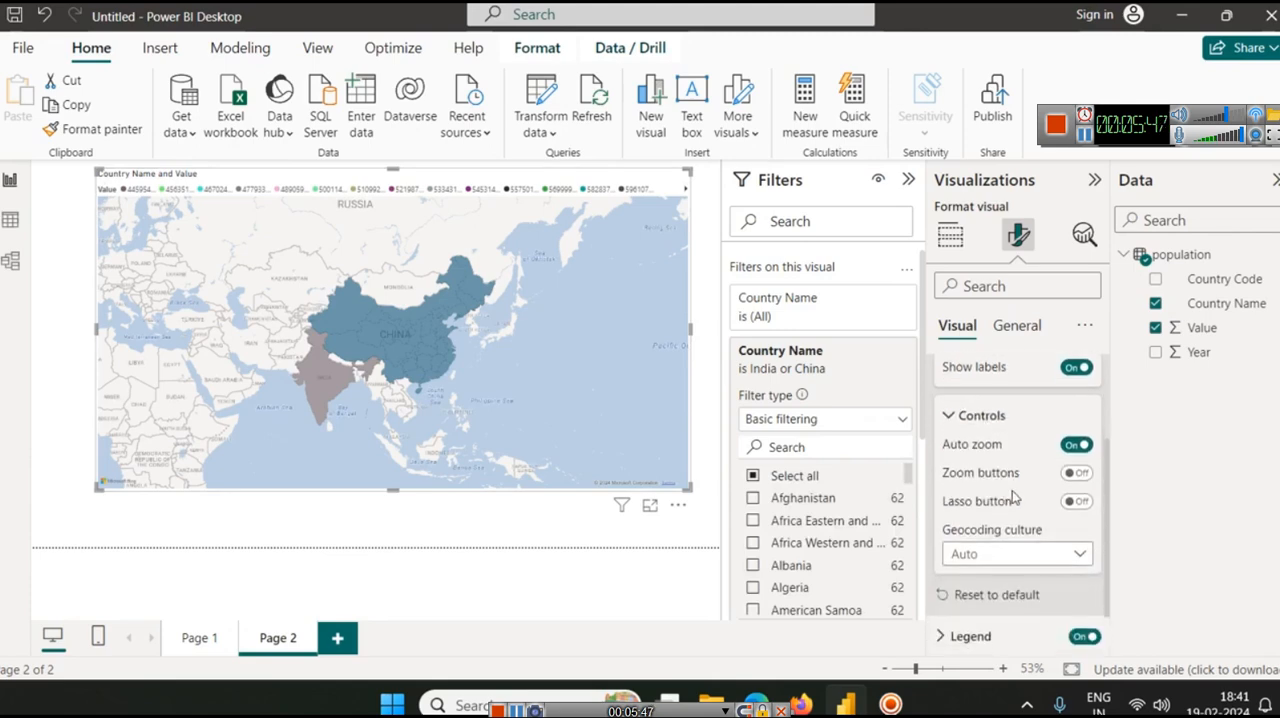
left_click(1077, 477)
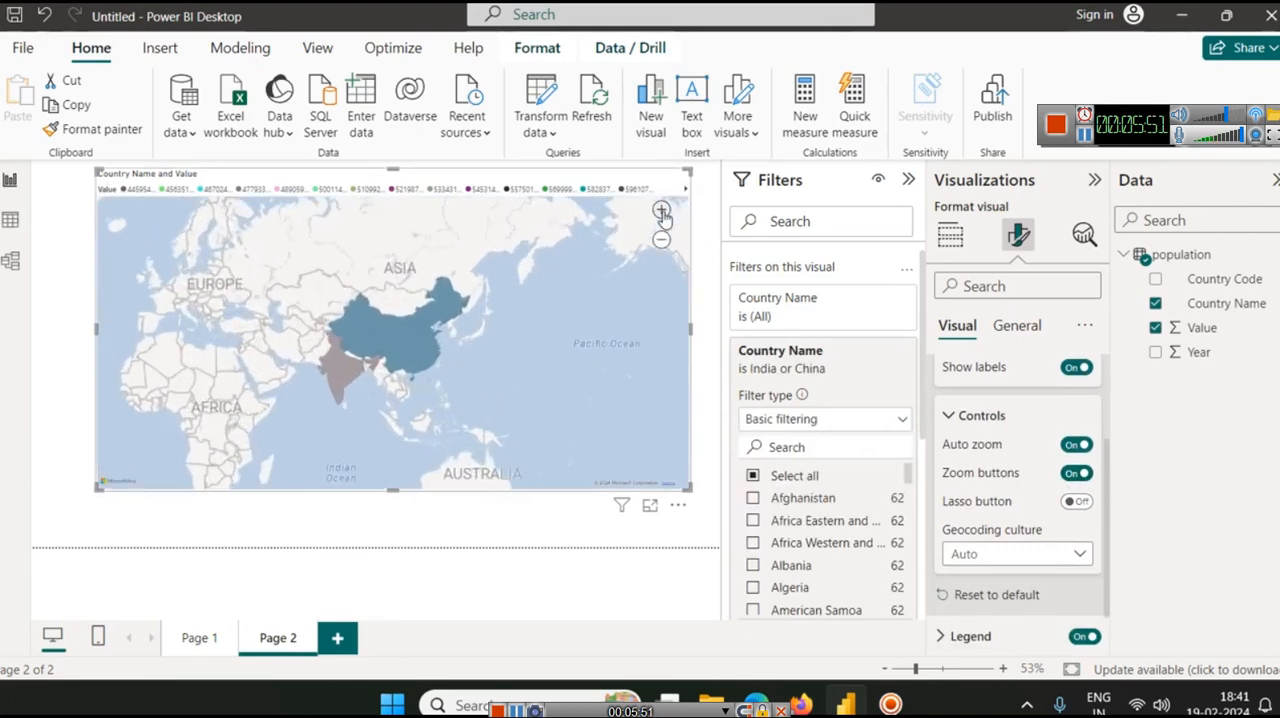
left_click(1077, 502)
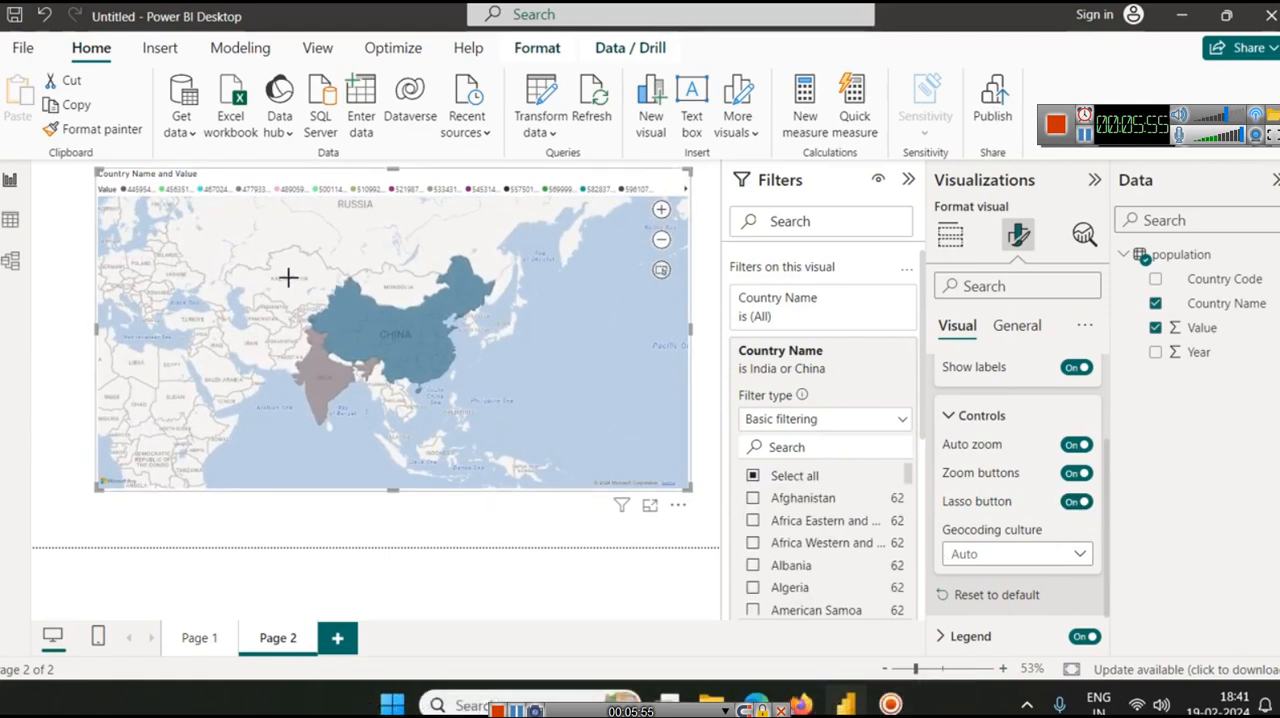
mouse_move(260, 265)
left_mouse_down()
mouse_move(460, 423)
mouse_move(511, 427)
mouse_move(368, 300)
mouse_move(490, 413)
mouse_move(500, 280)
mouse_move(204, 226)
left_mouse_up()
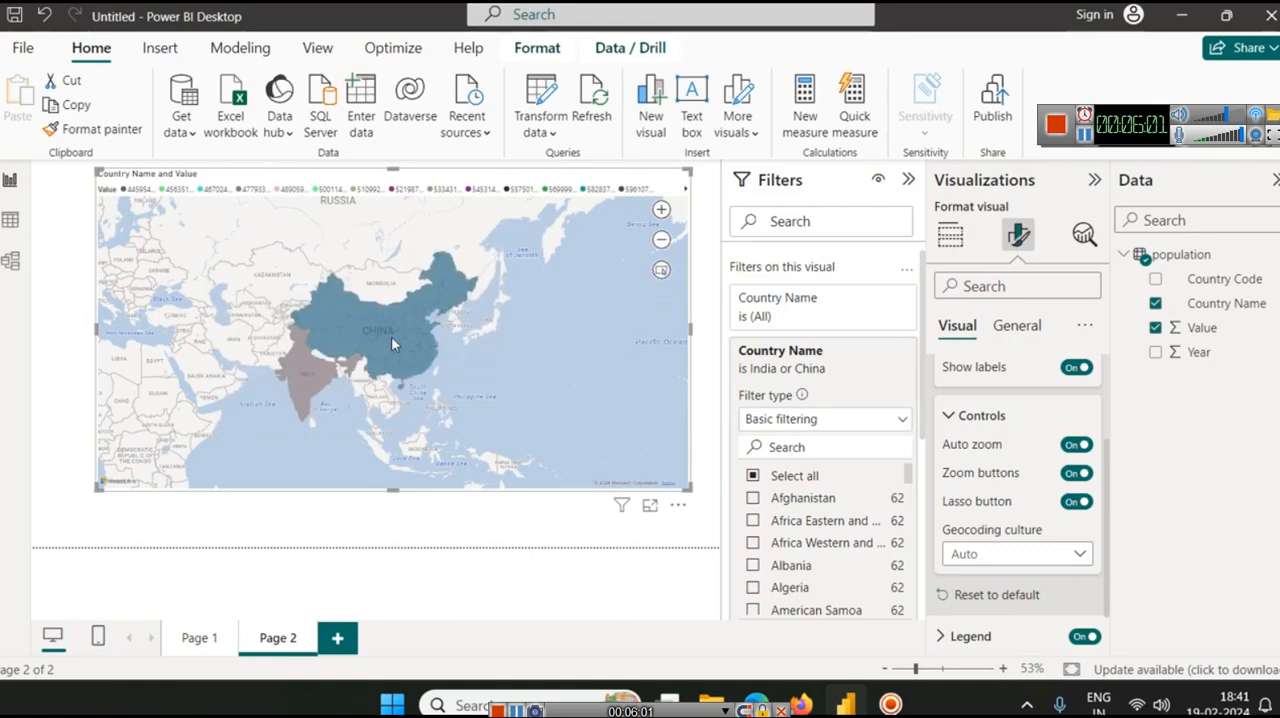
Set the map's geocoding culture to en-US
left_click(1060, 557)
left_click(1050, 556)
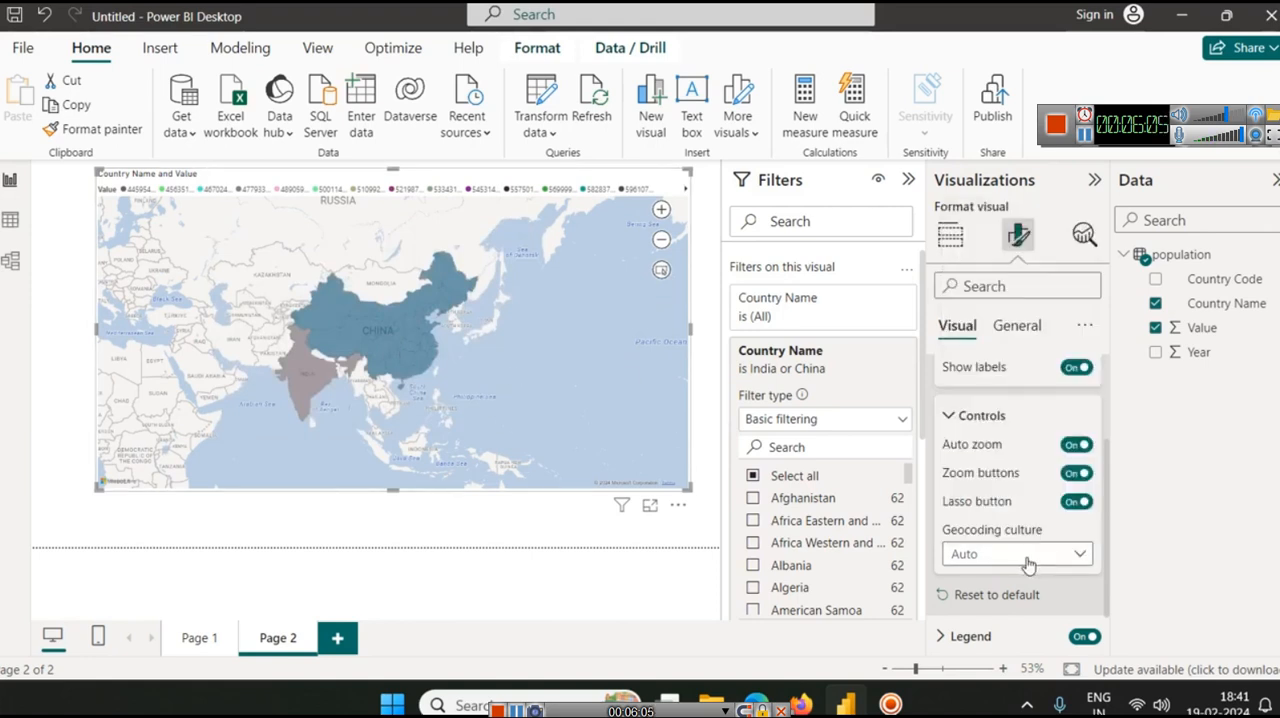
left_click(975, 548)
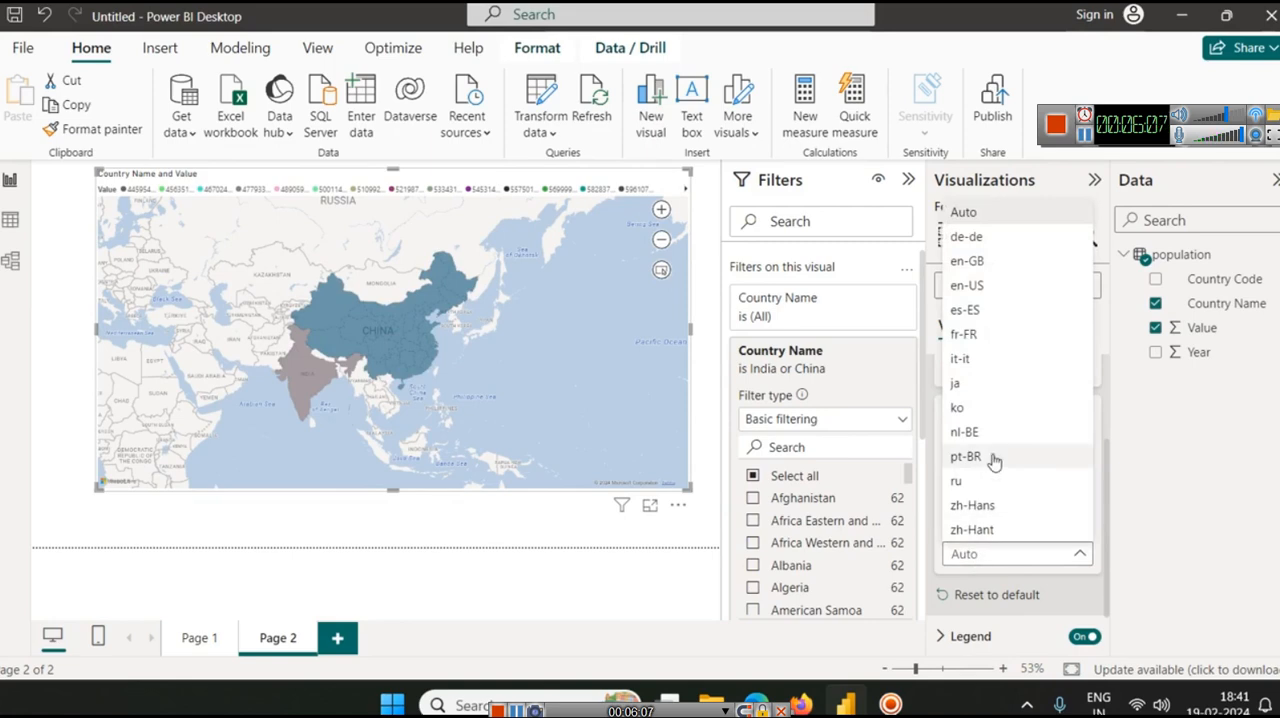
left_click(1005, 286)
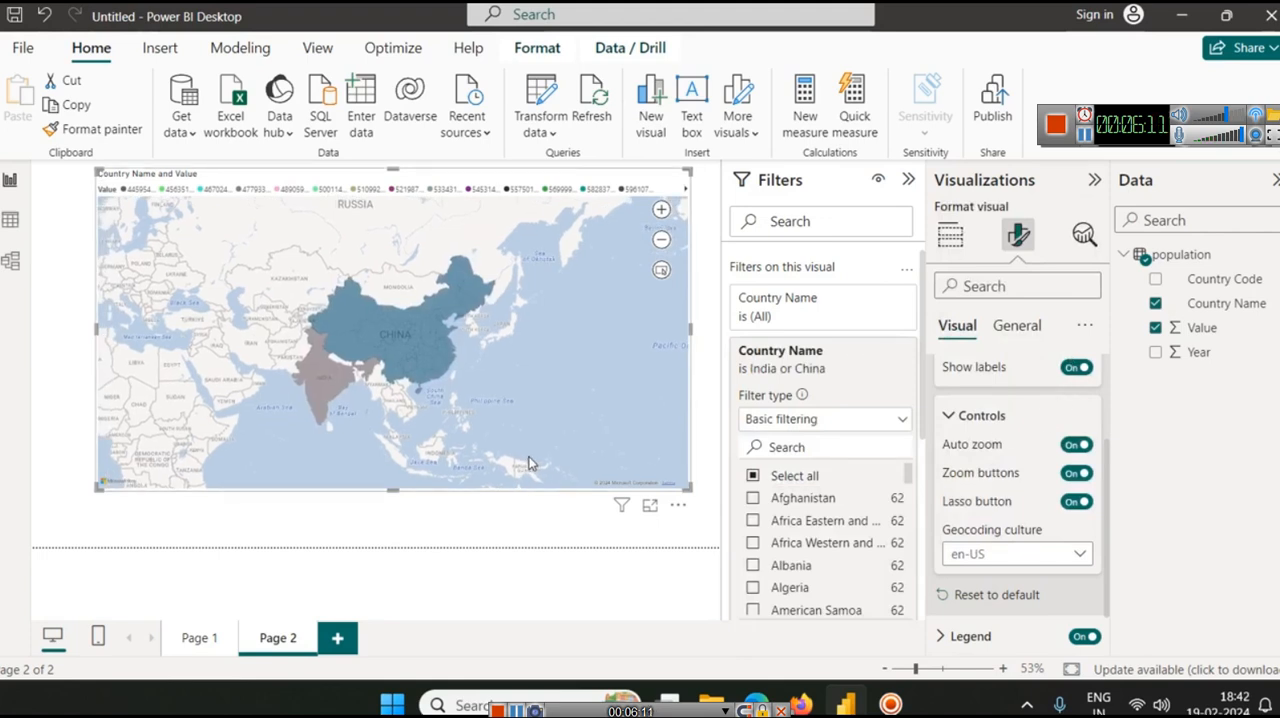
Include Albania, Algeria, American Samoa, Angola, Arab World and Argentina in the map's Country Name filter
left_click(752, 566)
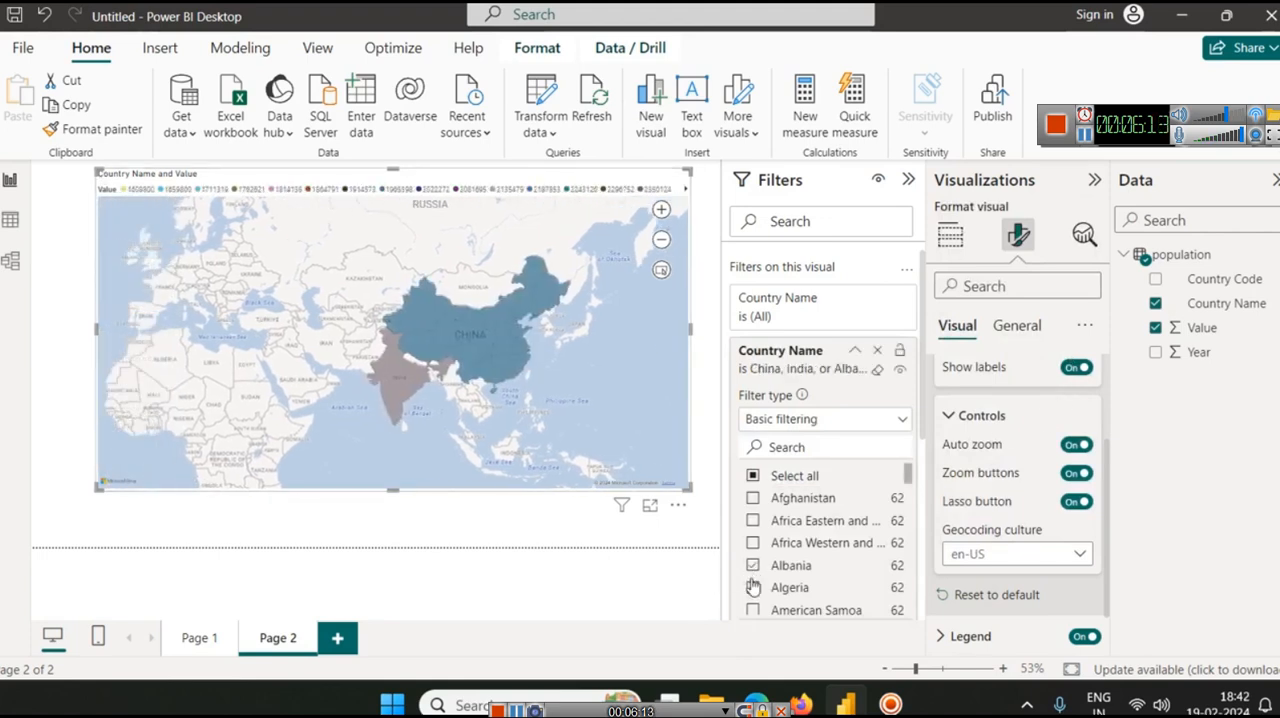
left_click(752, 588)
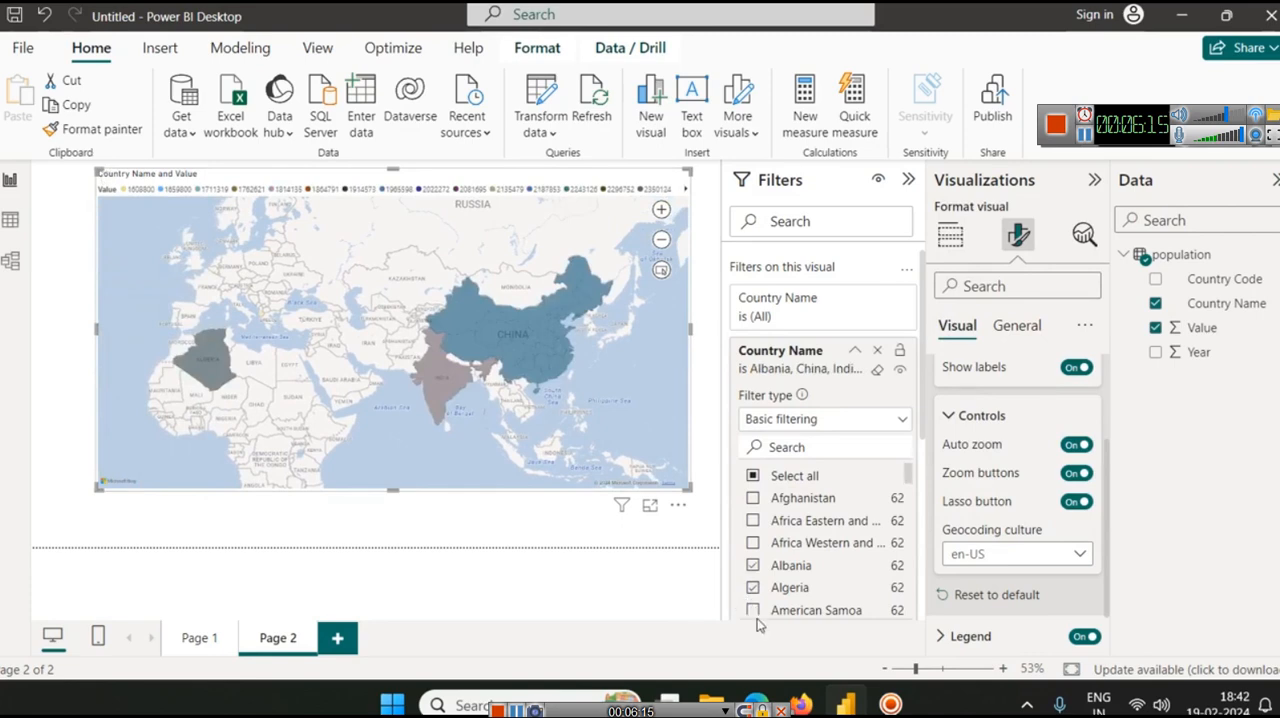
left_click(752, 610)
left_click_drag(362, 470, 480, 444)
scroll(778, 524, "down", 1)
scroll(778, 524, "down", 2)
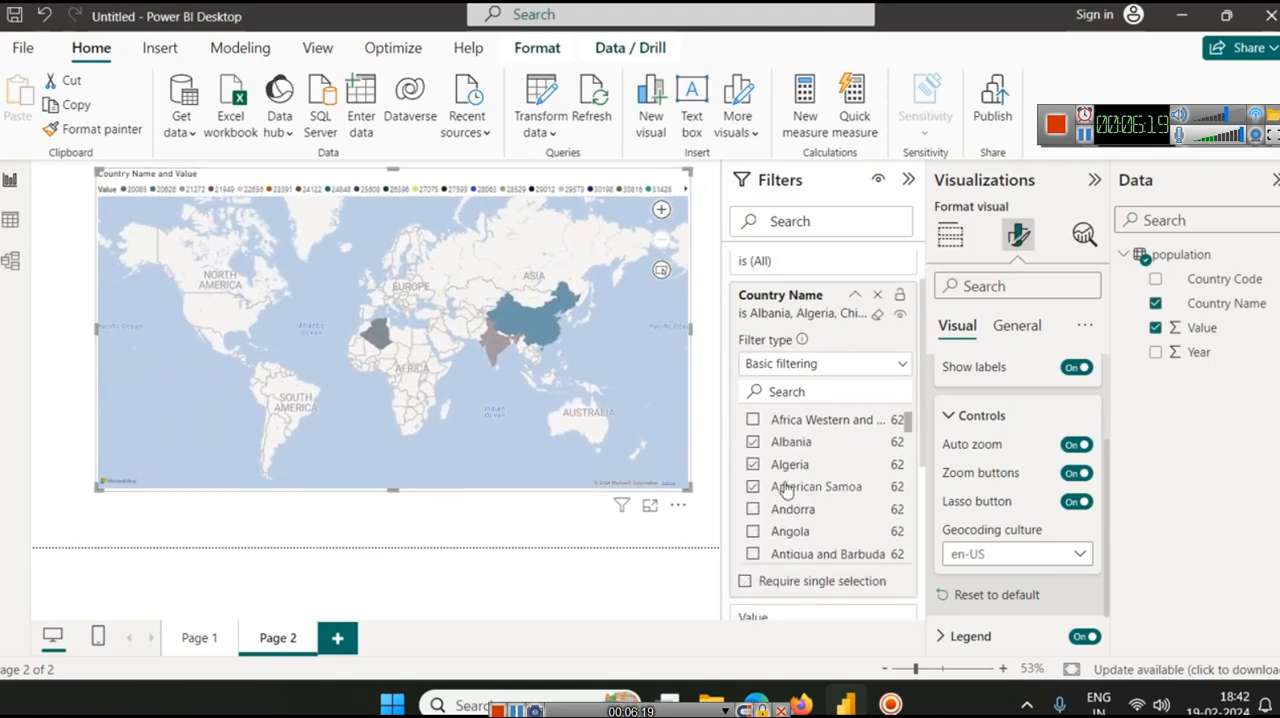
left_click(753, 486)
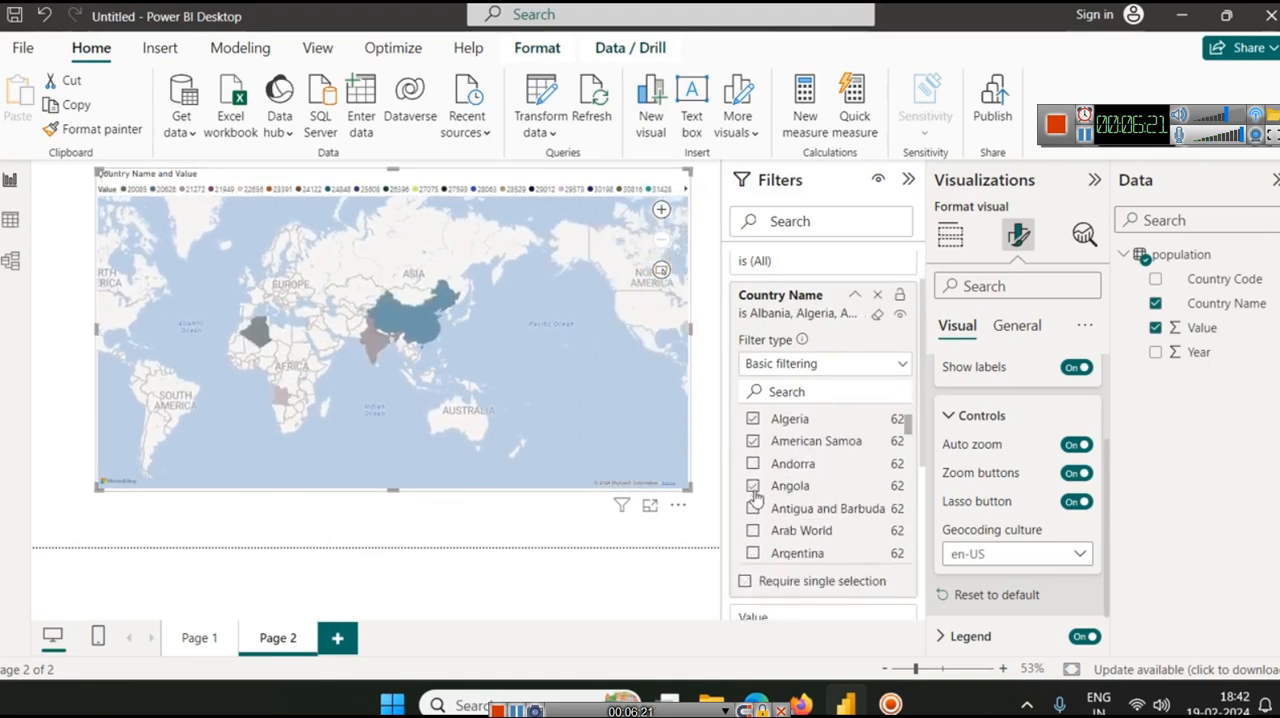
left_click(755, 531)
left_click(753, 553)
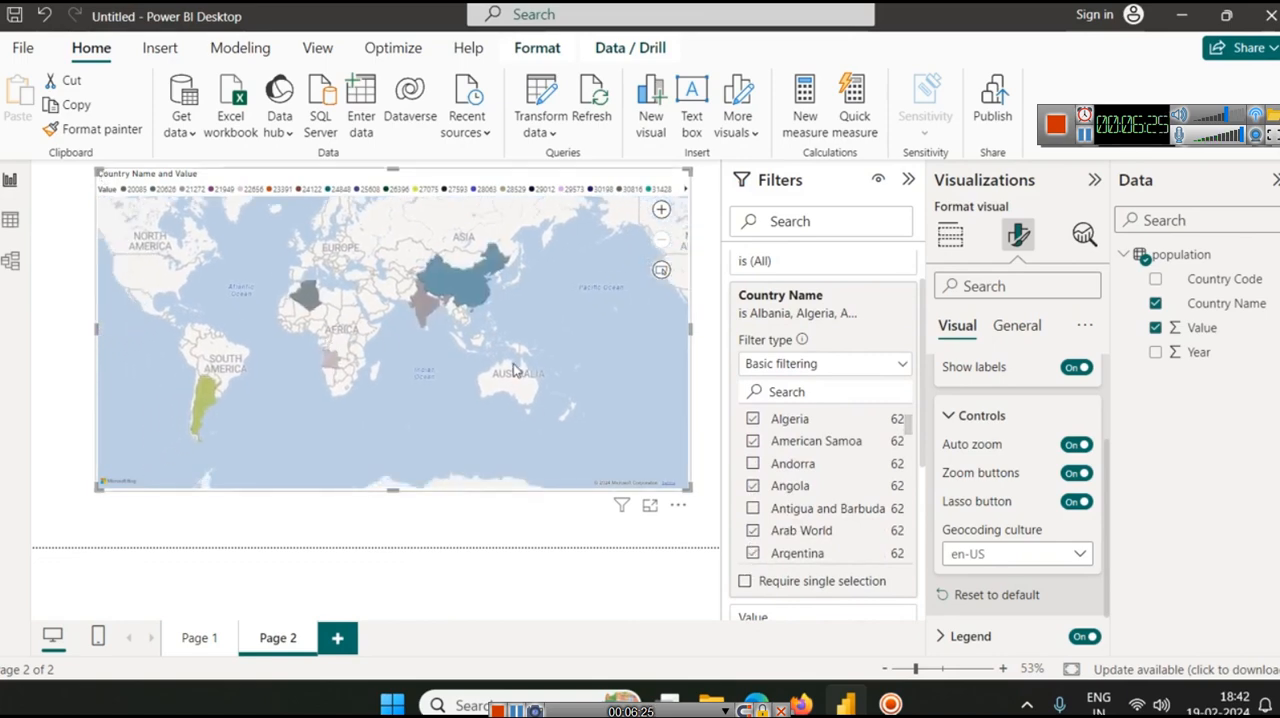